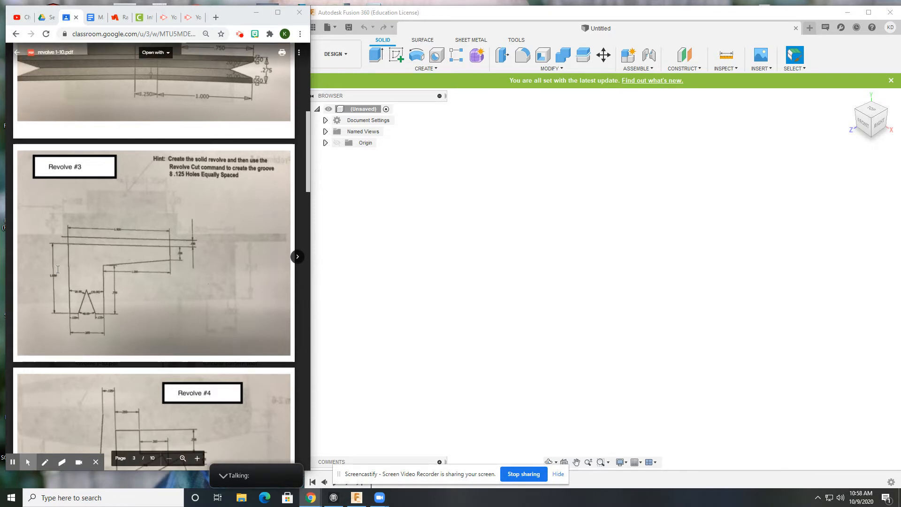
Review the Revolve #3 drawing and start a new sketch on the front plane.
scroll(65, 269, up, 2)
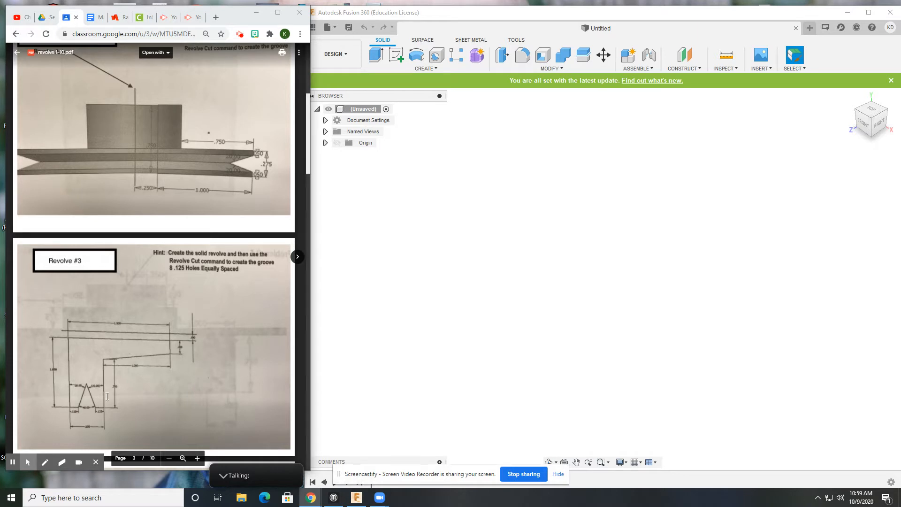
scroll(105, 392, down, 2)
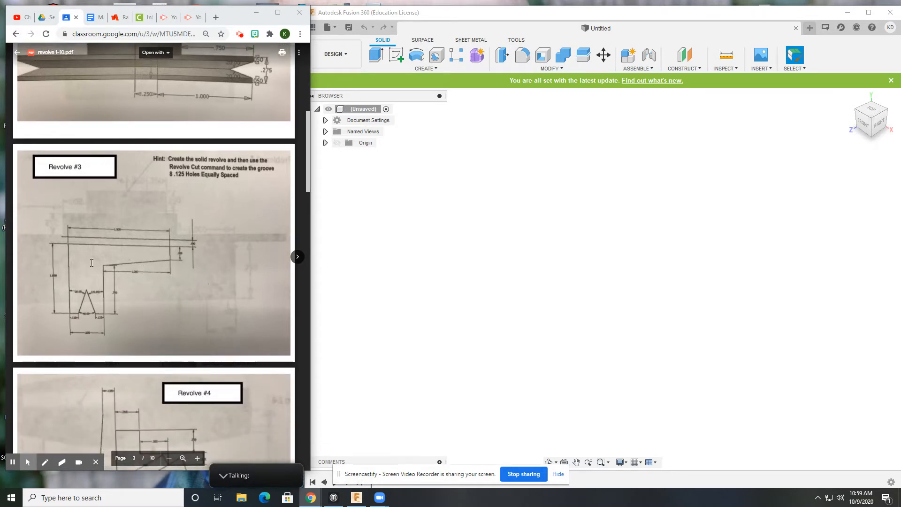
scroll(90, 256, up, 1)
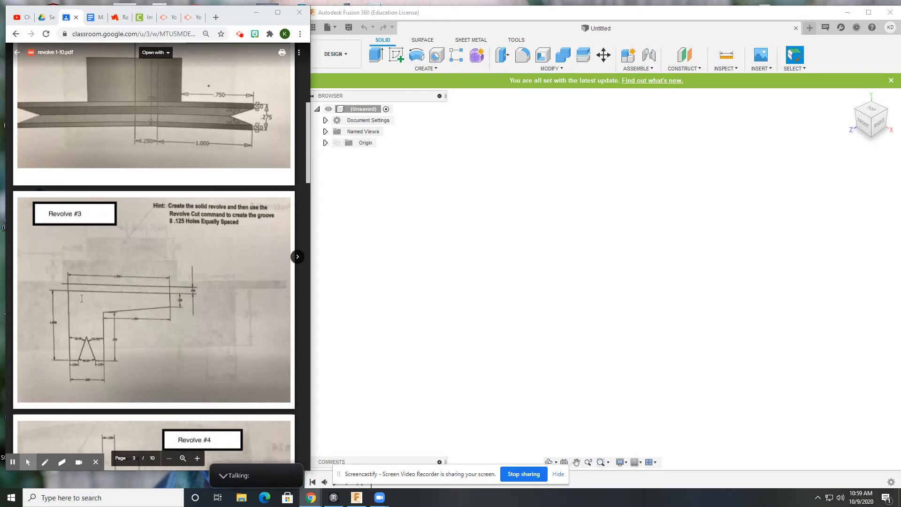
click(383, 151)
click(396, 55)
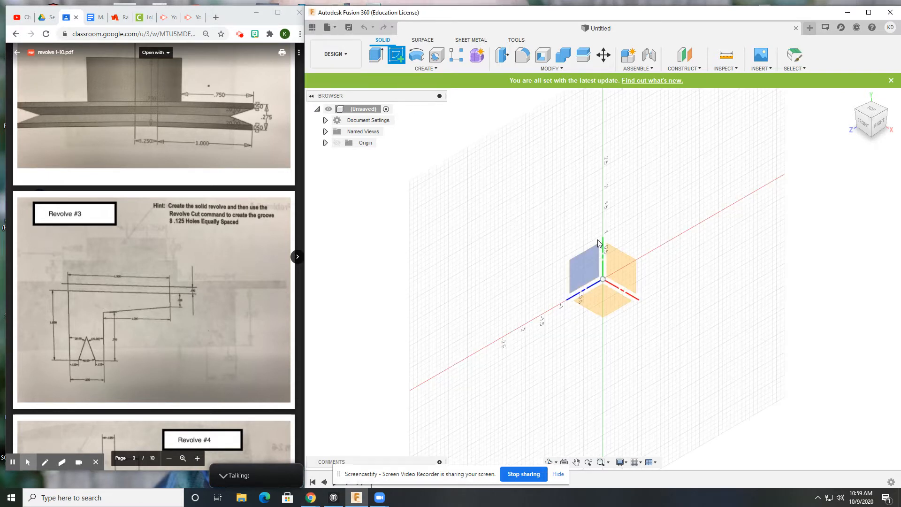
click(617, 267)
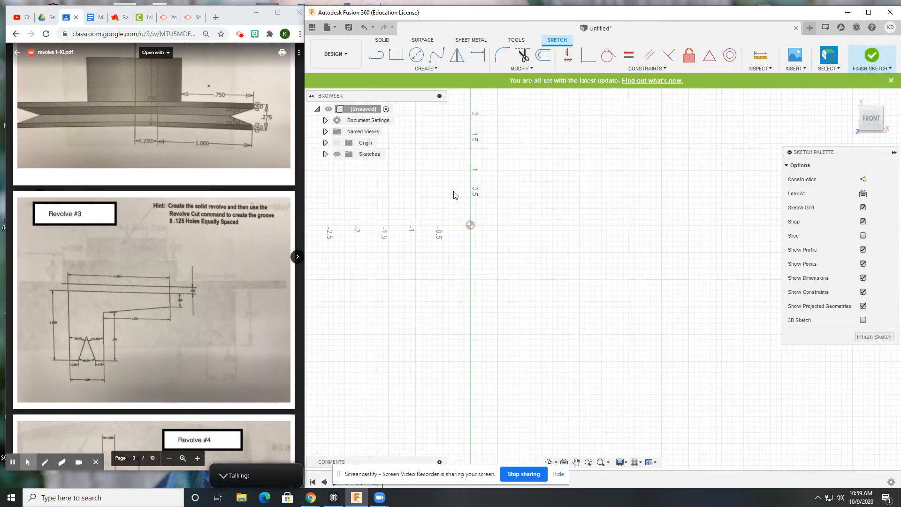
Draw a horizontal axis line about 2.7 in long from the origin.
click(375, 55)
click(470, 225)
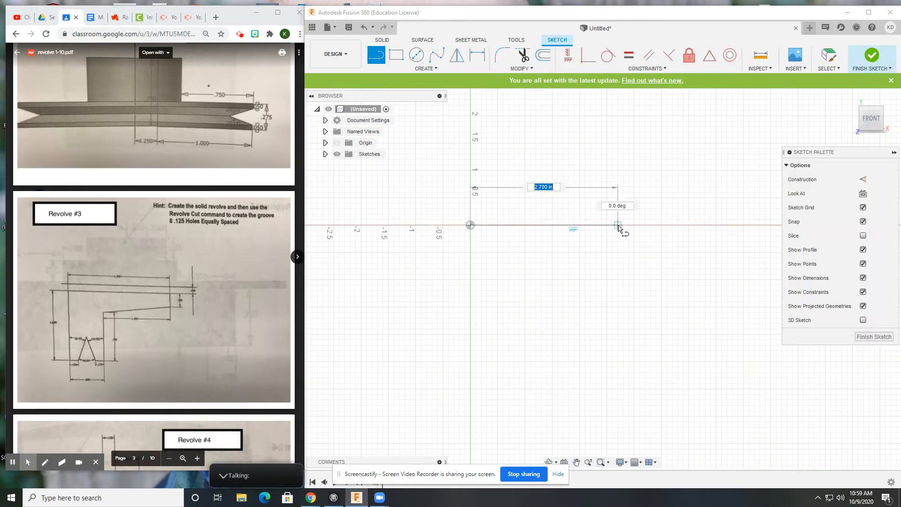
click(617, 225)
Draw a closed L-shaped profile with a slanted inner edge below the axis line, about 2.7 in wide and 2.3 in tall.
click(374, 57)
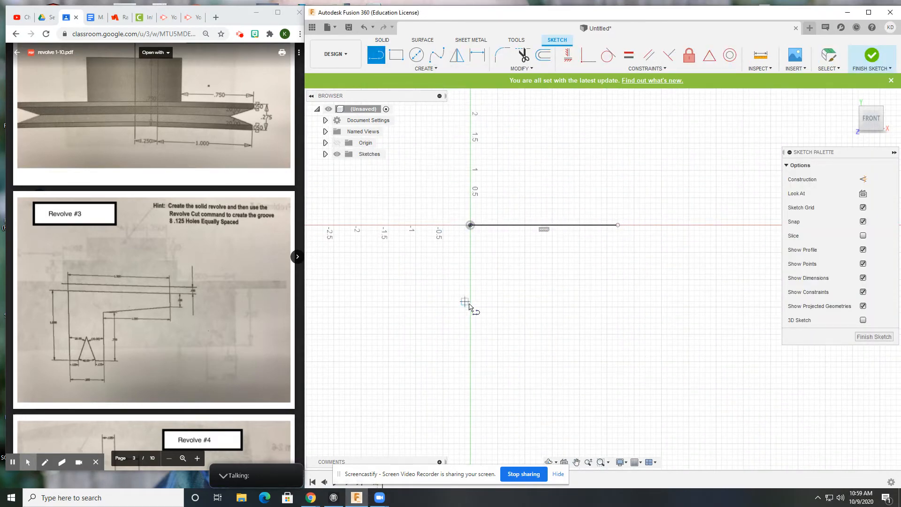
click(470, 247)
click(618, 247)
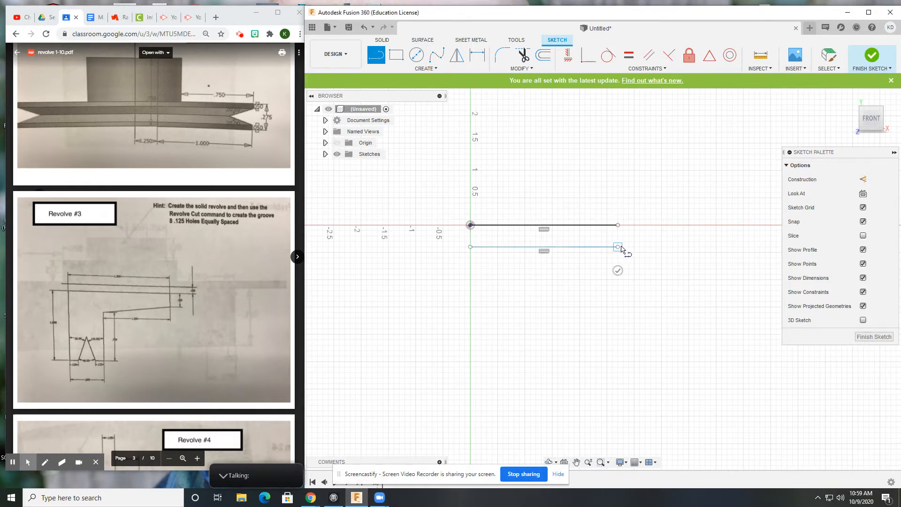
click(618, 291)
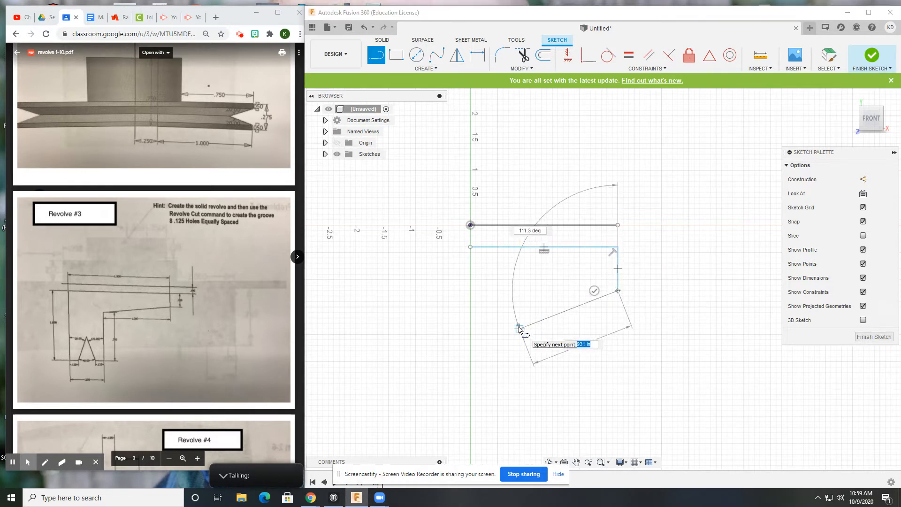
click(520, 323)
click(519, 372)
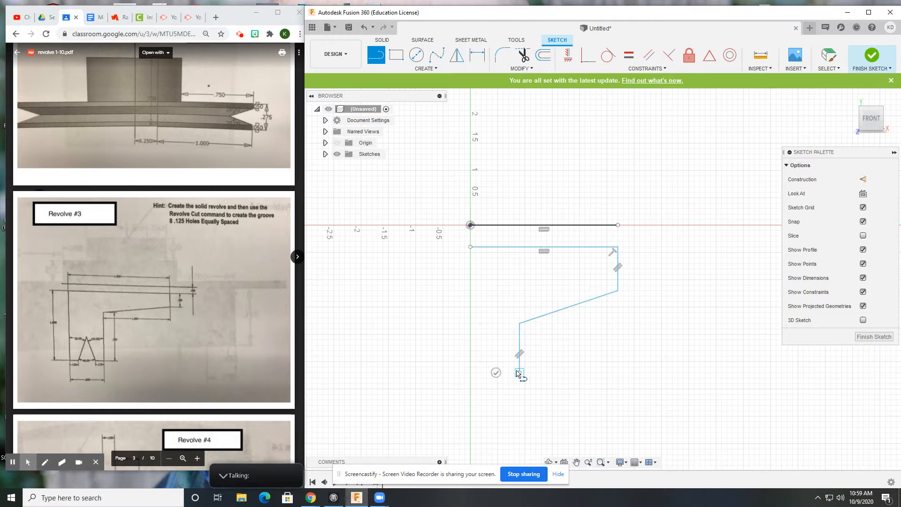
click(470, 372)
click(476, 249)
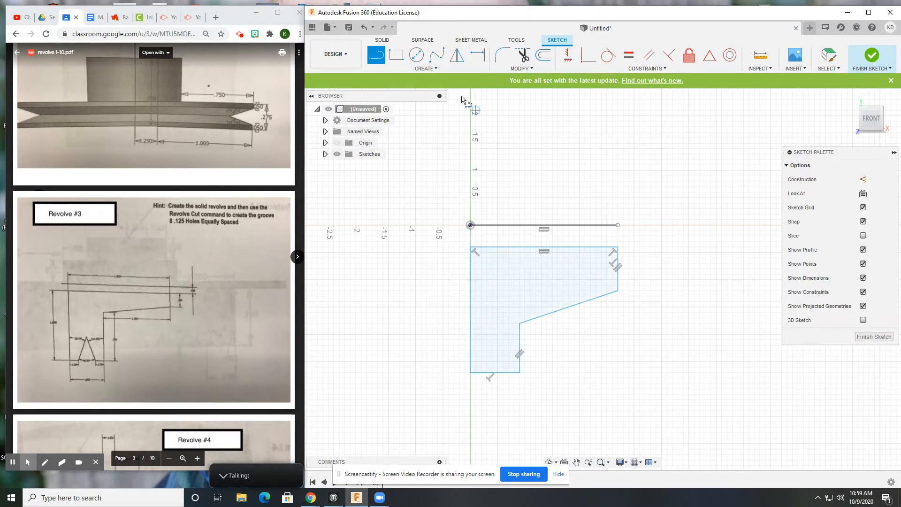
Dimension the profile's top edge to 1.5 in.
click(458, 55)
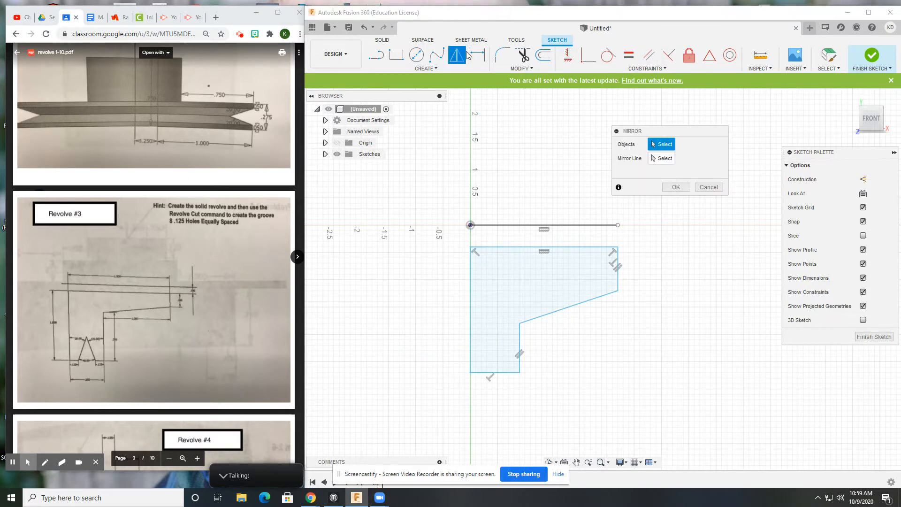
click(477, 55)
click(539, 247)
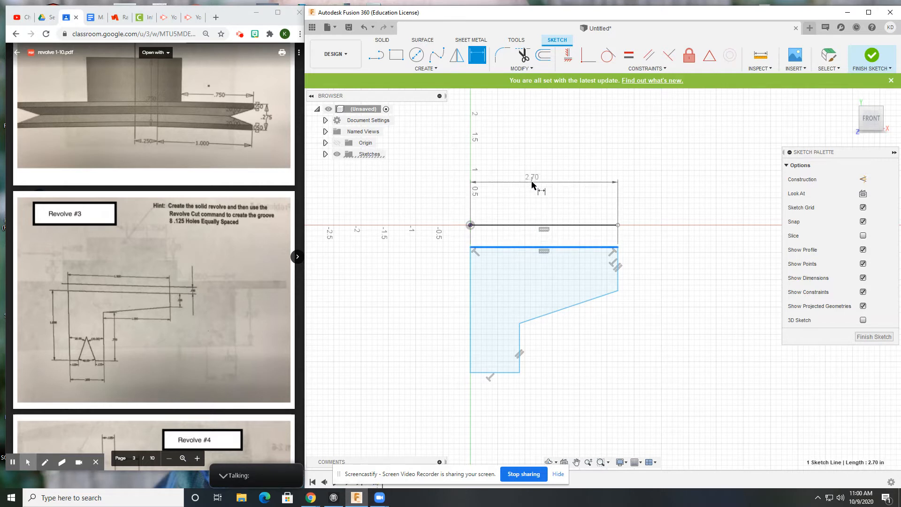
click(532, 182)
text(1.5)
key(Return)
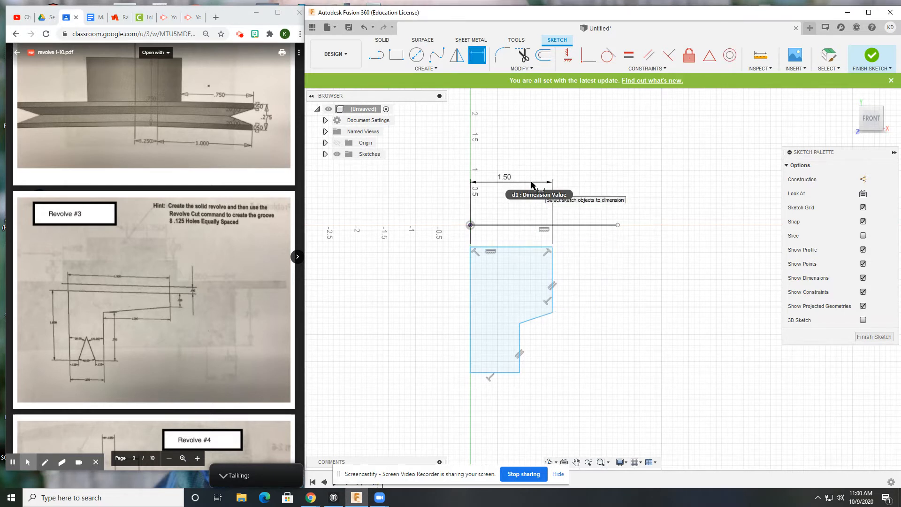
Dimension the profile's short outer vertical edge to 0.2 in.
click(552, 282)
click(595, 278)
text(.2)
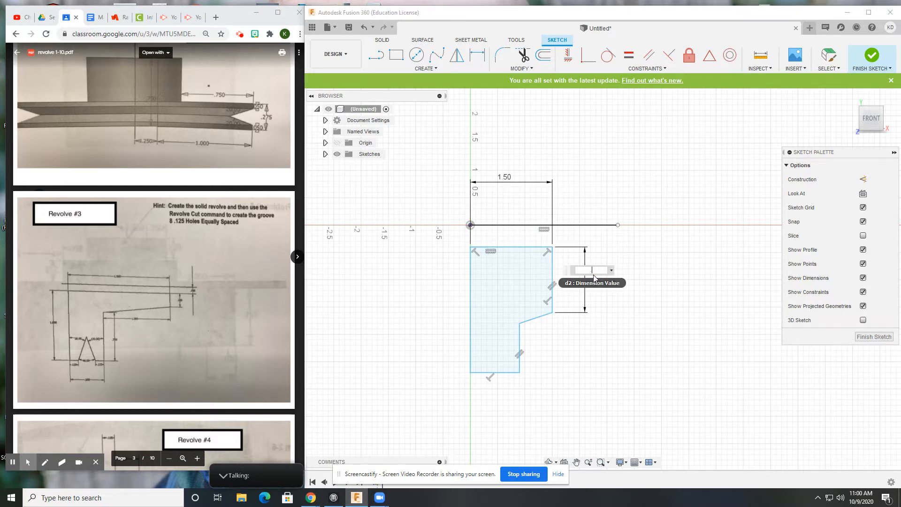
key(Return)
click(538, 248)
click(540, 237)
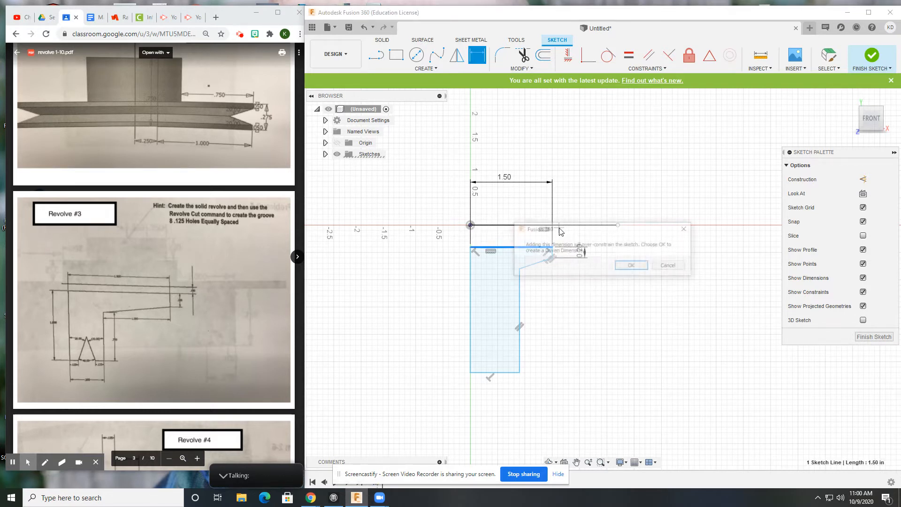
click(669, 266)
Set the distance between the axis line and the profile's top edge to 0.3 in.
click(544, 247)
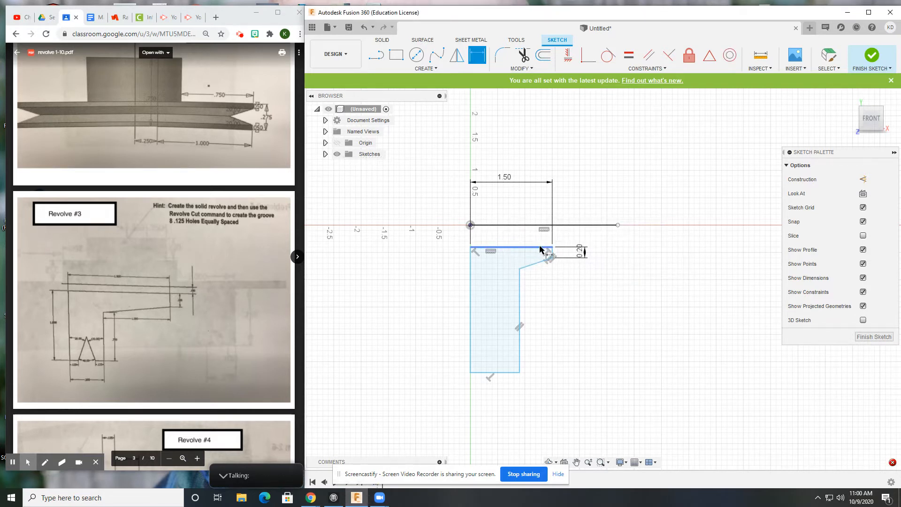
click(569, 225)
click(664, 246)
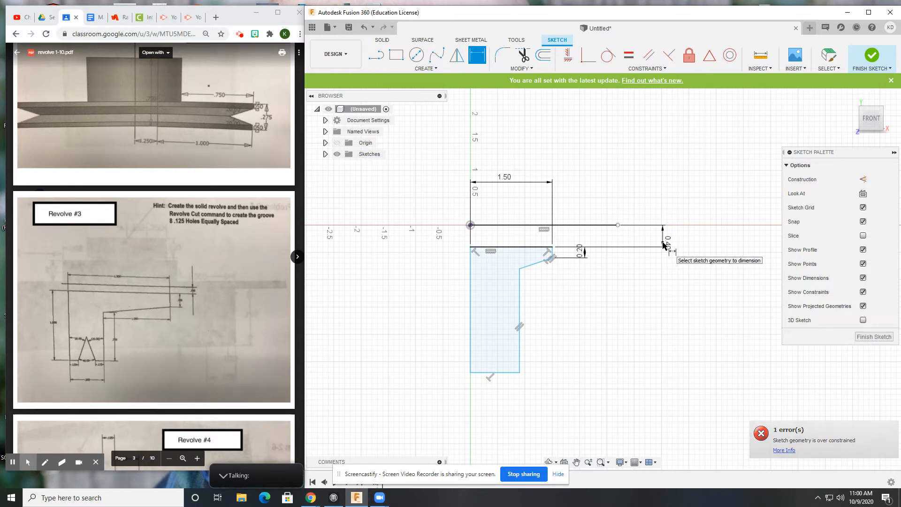
key(Escape)
double_click(669, 248)
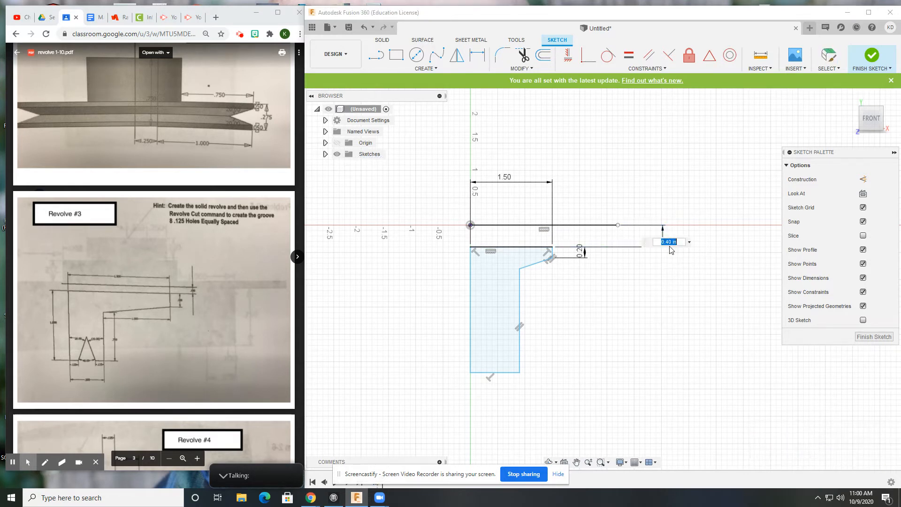
text(0.3)
key(Return)
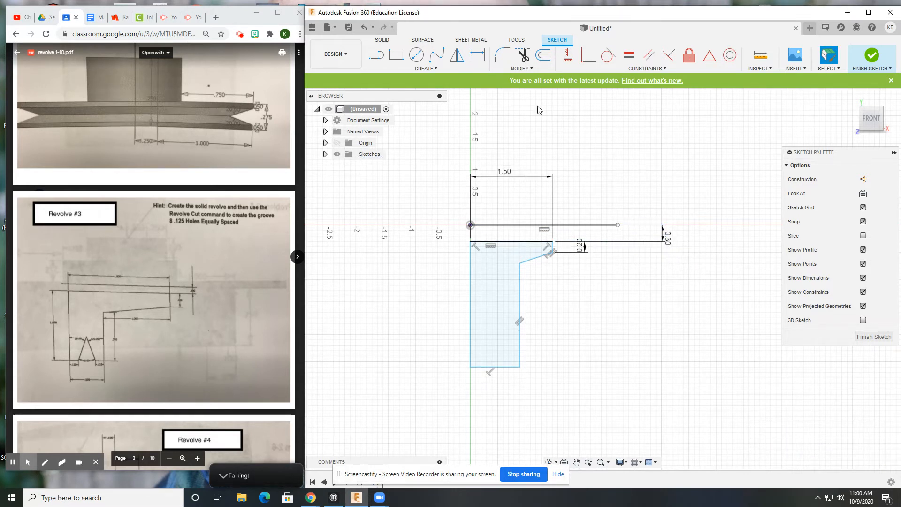
Dimension the profile's long left vertical edge to 1 in.
click(478, 57)
click(471, 294)
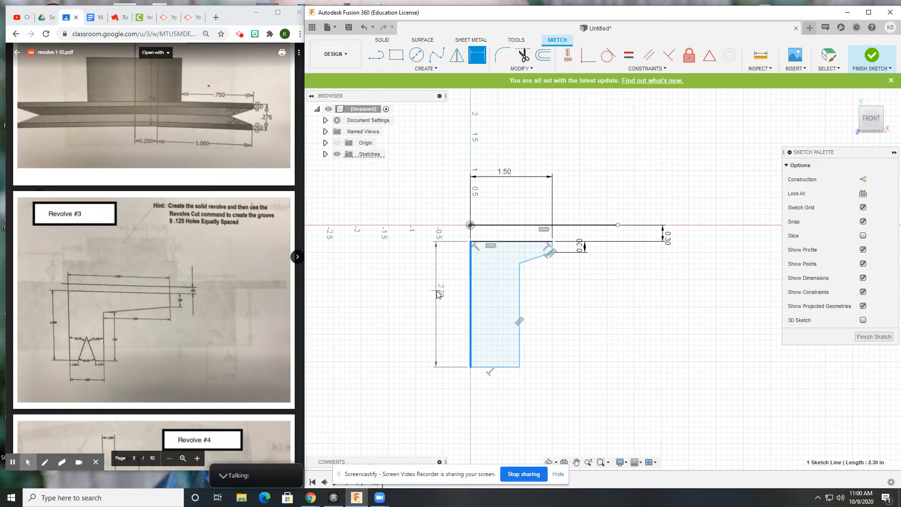
click(442, 291)
key(Return)
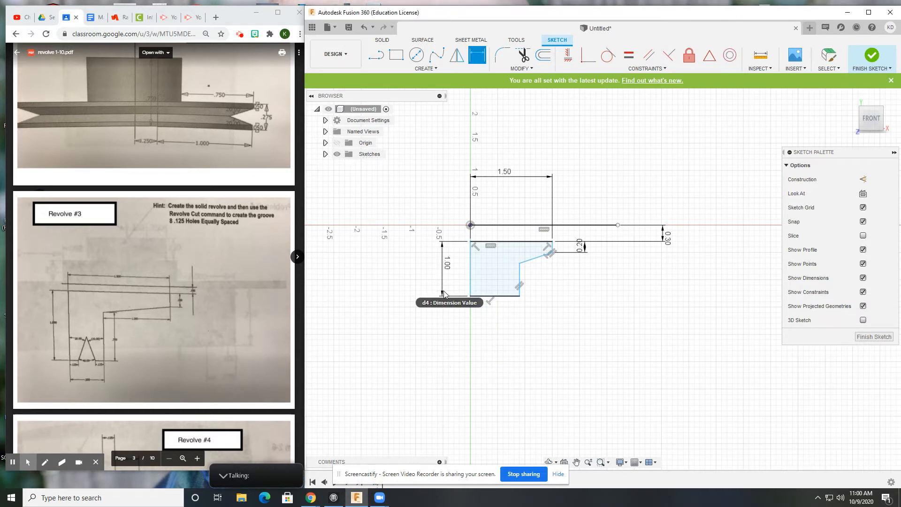
Dimension the profile's bottom edge to 0.5 in.
click(506, 296)
click(501, 319)
text(0.5)
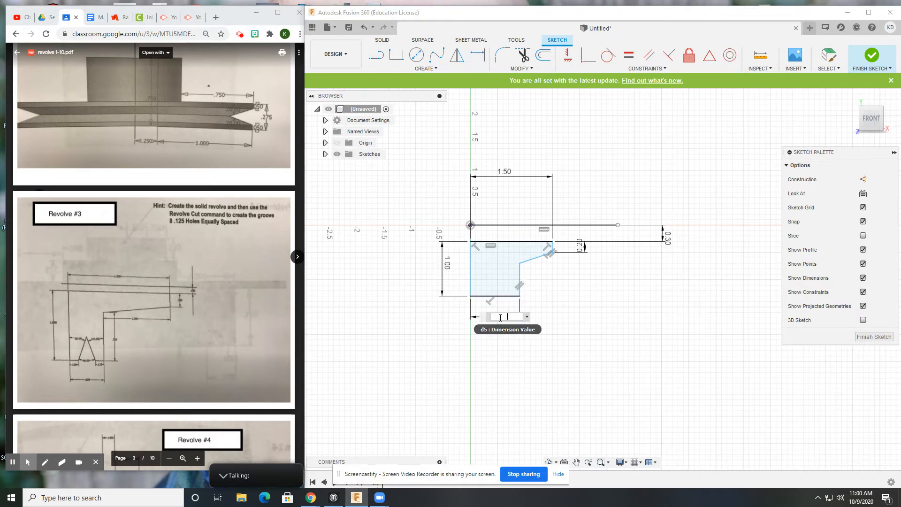
key(Return)
Try to dimension the horizontal distance between the inner vertical edge and the short outer edge of the profile.
scroll(520, 270, up, 3)
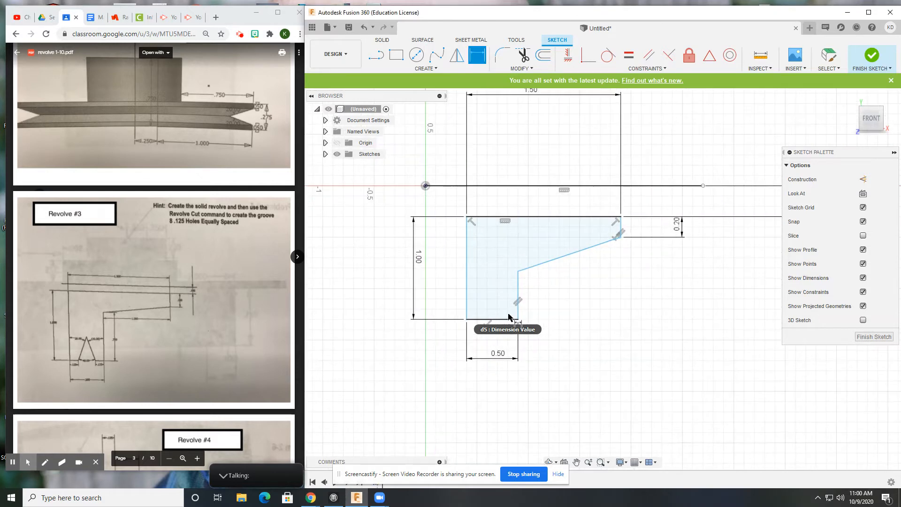
click(519, 289)
click(621, 230)
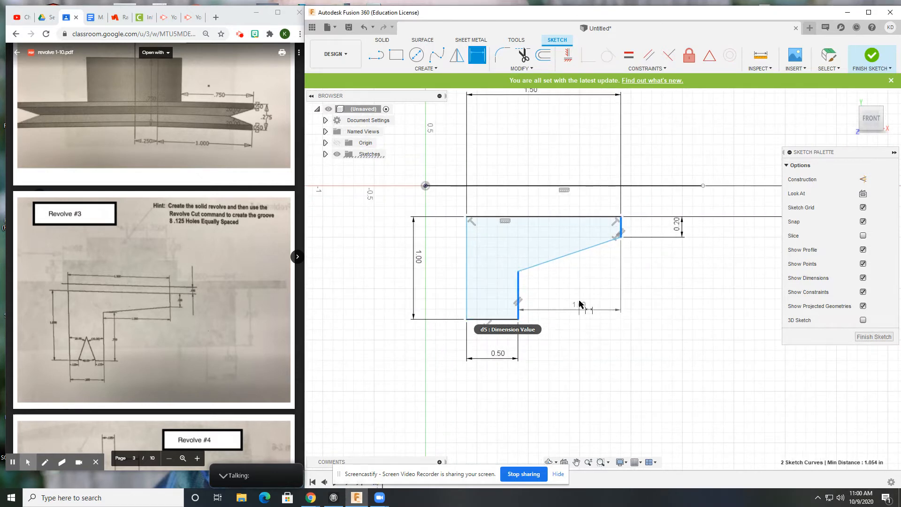
click(578, 299)
click(670, 266)
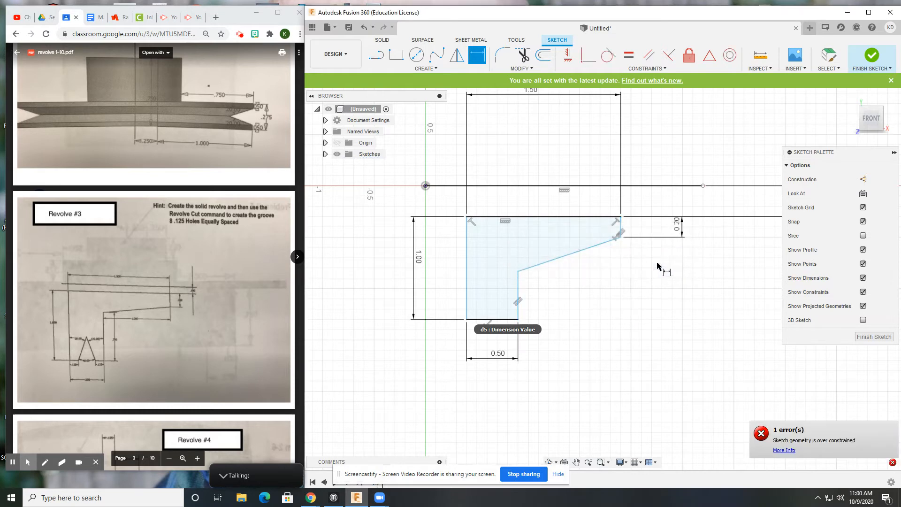
scroll(571, 268, down, 1)
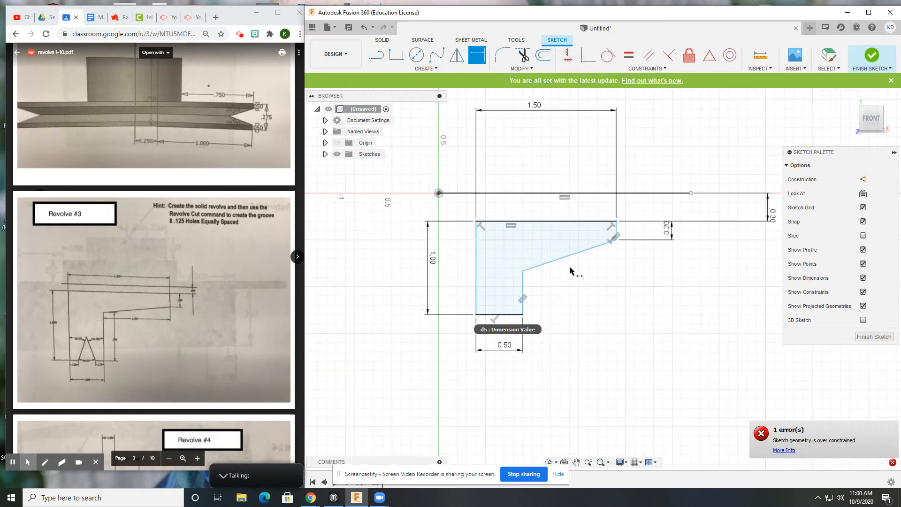
middle_drag(571, 267, 564, 267)
key(Escape)
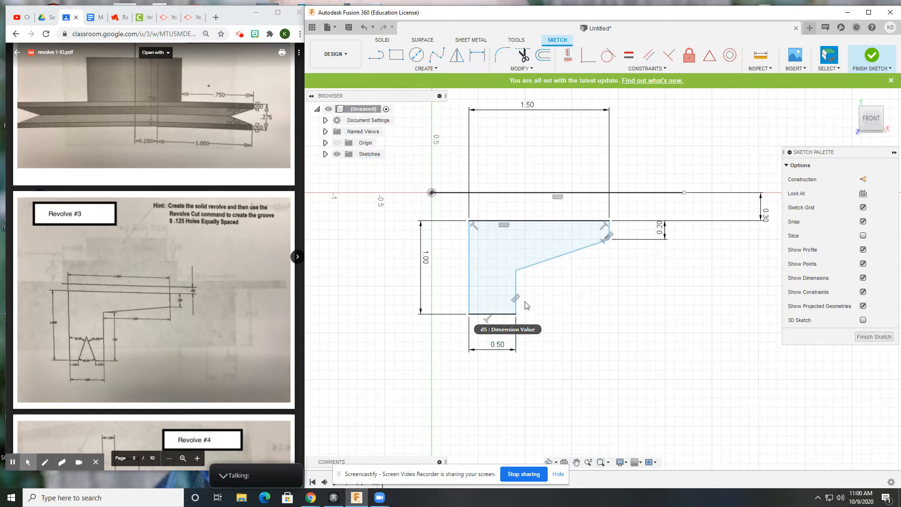
Dimension the profile's inner vertical edge to 0.7 in.
scroll(551, 270, up, 2)
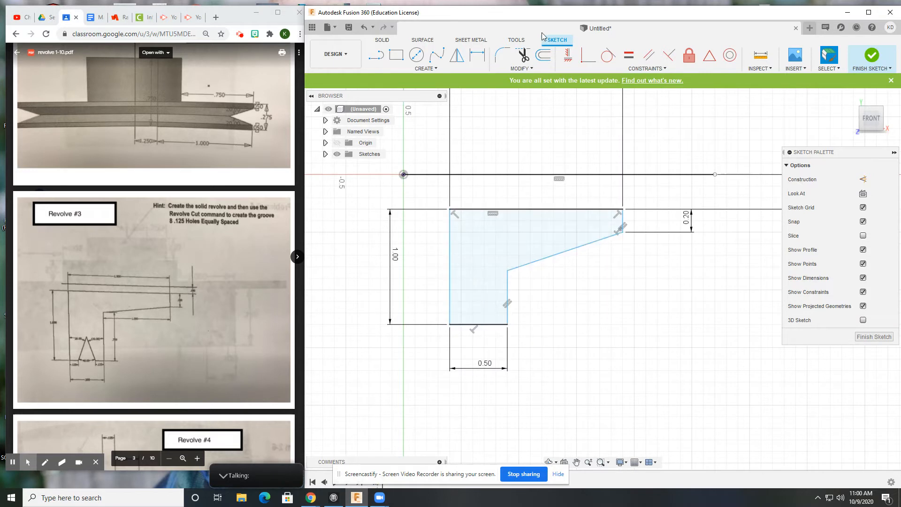
click(477, 54)
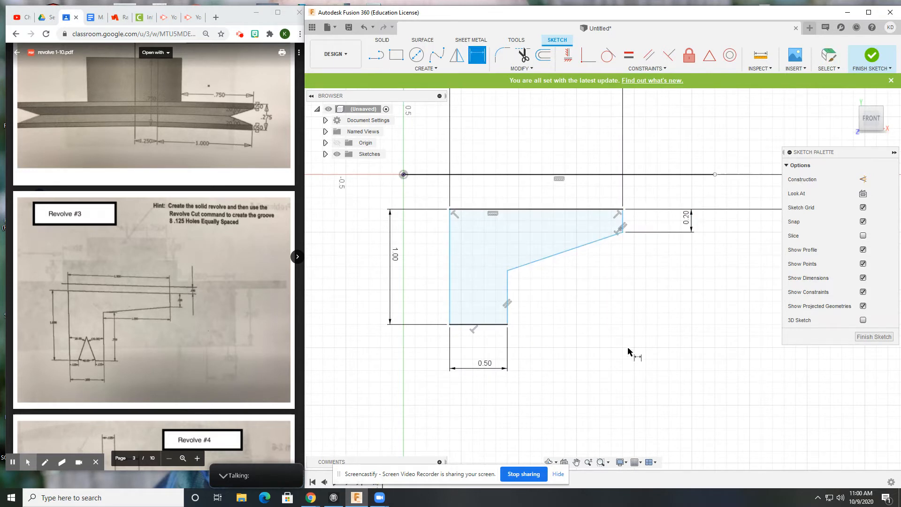
click(506, 291)
click(569, 288)
text(.7)
key(Return)
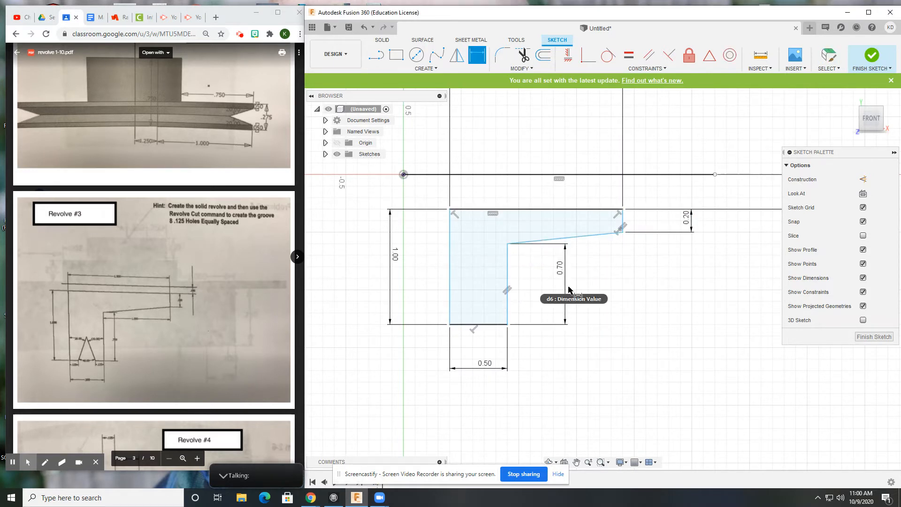
key(Escape)
Apply Horizontal/Vertical constraints aligning the origin with the profile's top-left corner and the axis line's free end with its top-right corner.
middle_drag(509, 269, 487, 293)
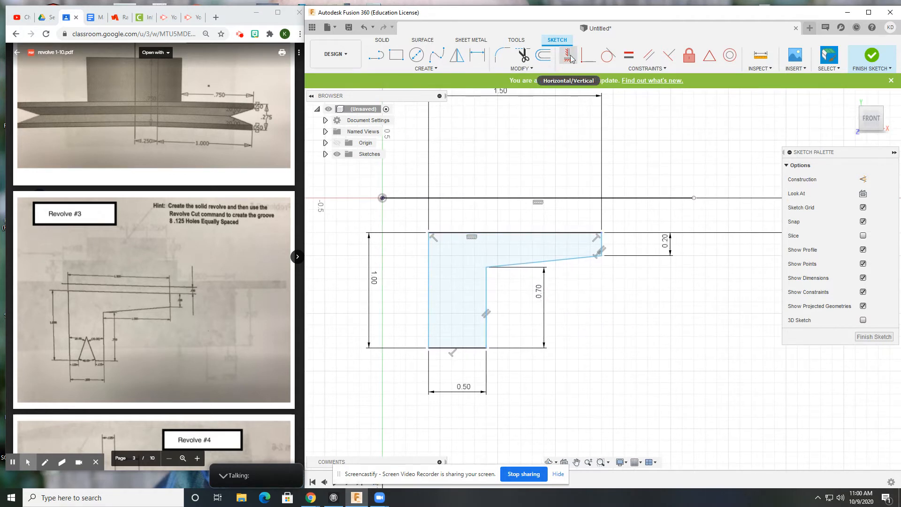
click(569, 56)
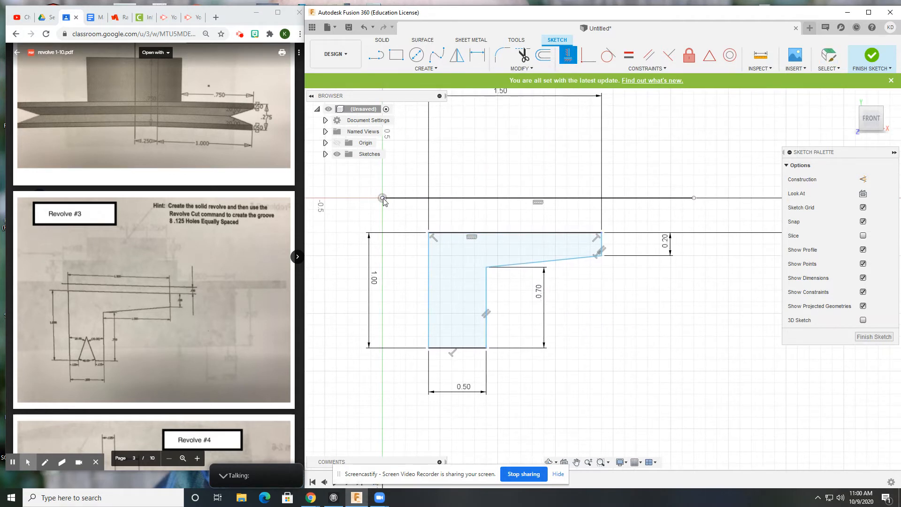
click(383, 199)
click(429, 233)
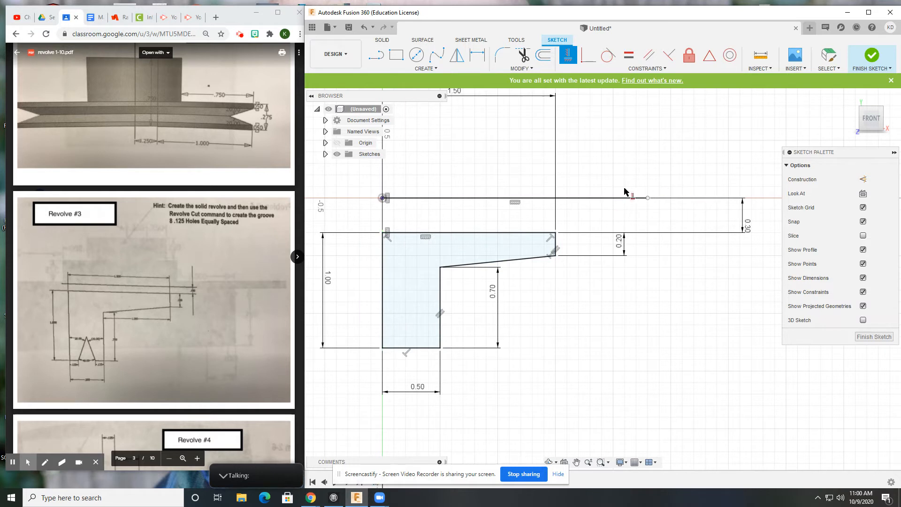
click(652, 200)
click(551, 233)
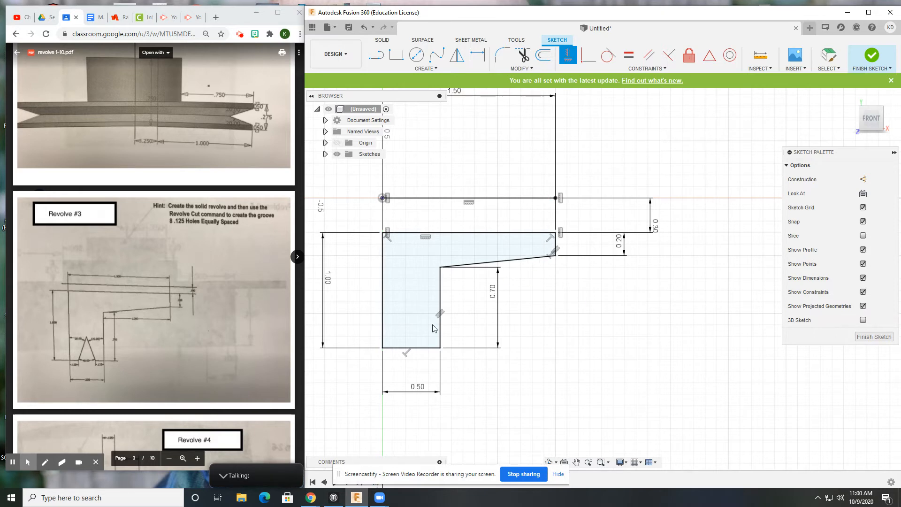
Exit the constraint command and move the 1.50 dimension closer to the axis line.
click(326, 154)
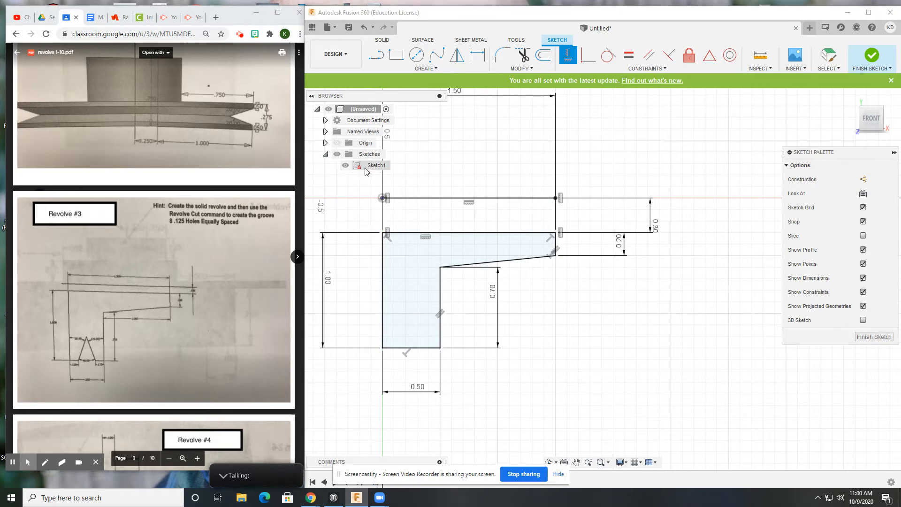
scroll(439, 266, down, 1)
middle_drag(439, 266, 551, 292)
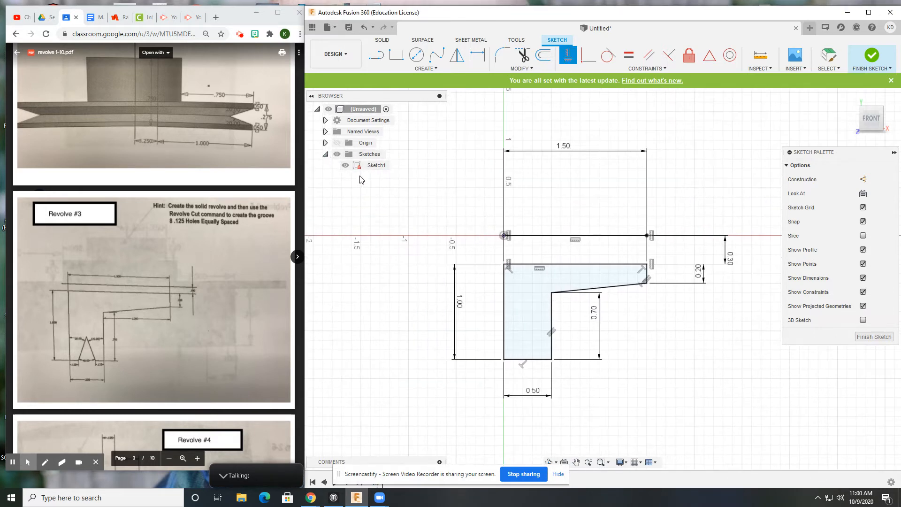
key(Escape)
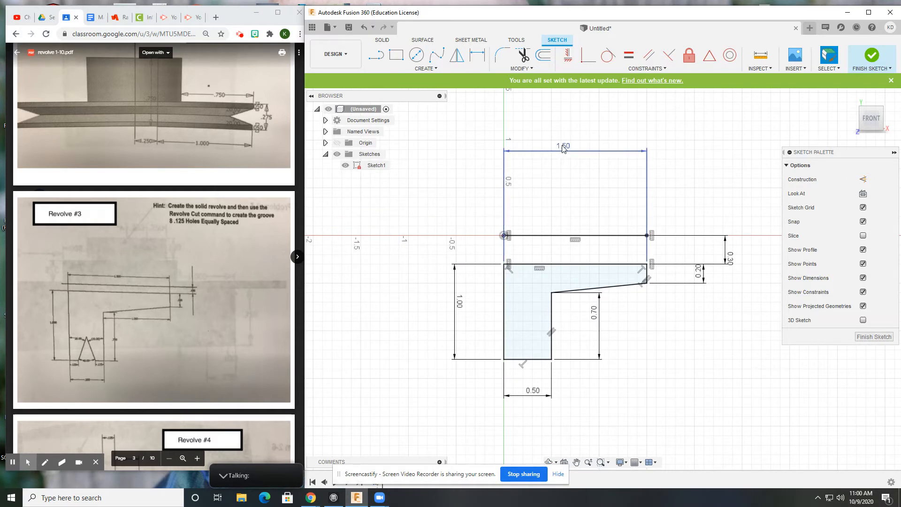
drag(565, 149, 564, 201)
Revolve the L-shaped profile 360 degrees around the axis line as a new body.
click(382, 40)
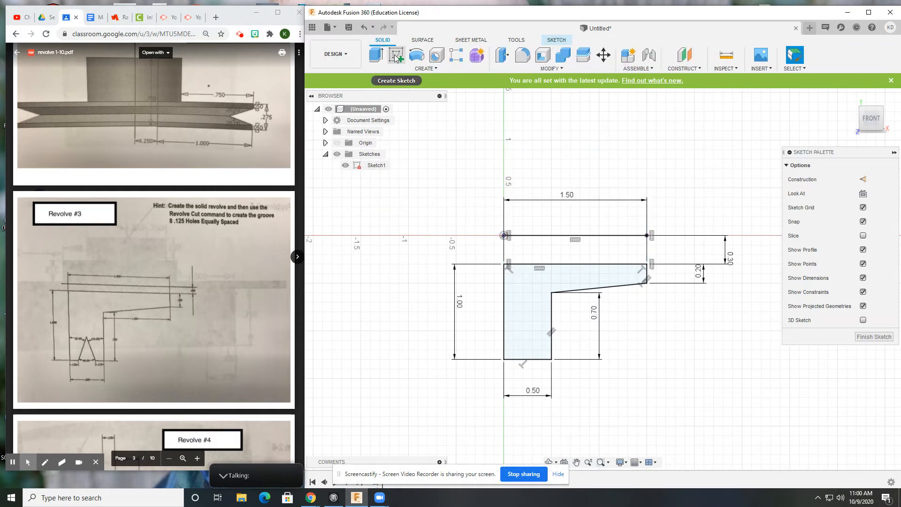
click(417, 55)
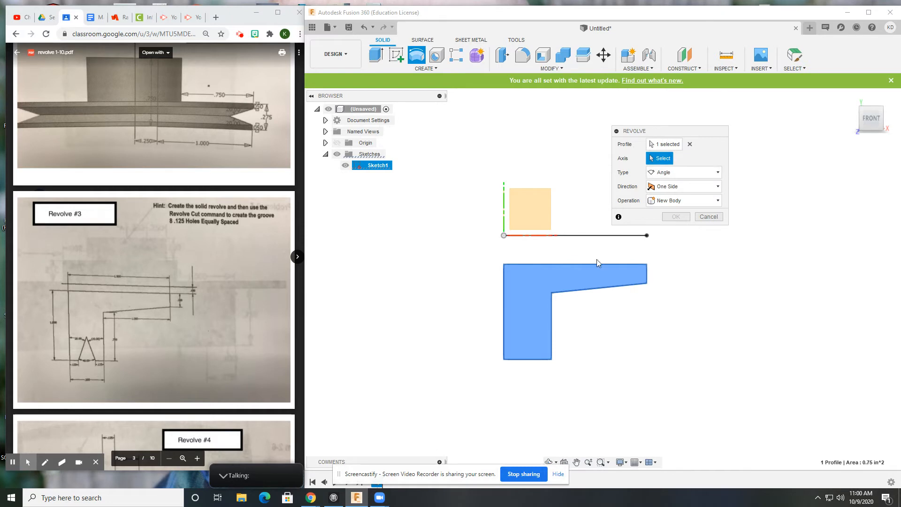
click(573, 235)
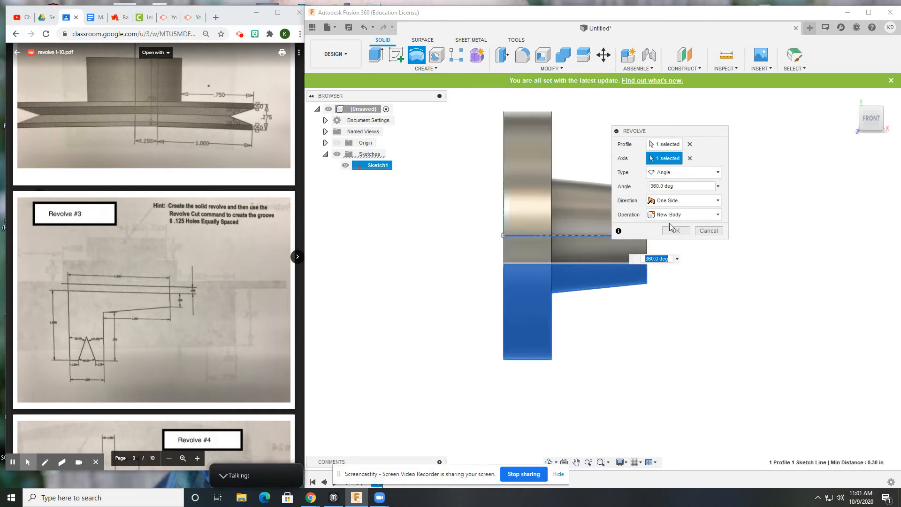
click(679, 229)
shift+middle_drag(598, 338, 638, 346)
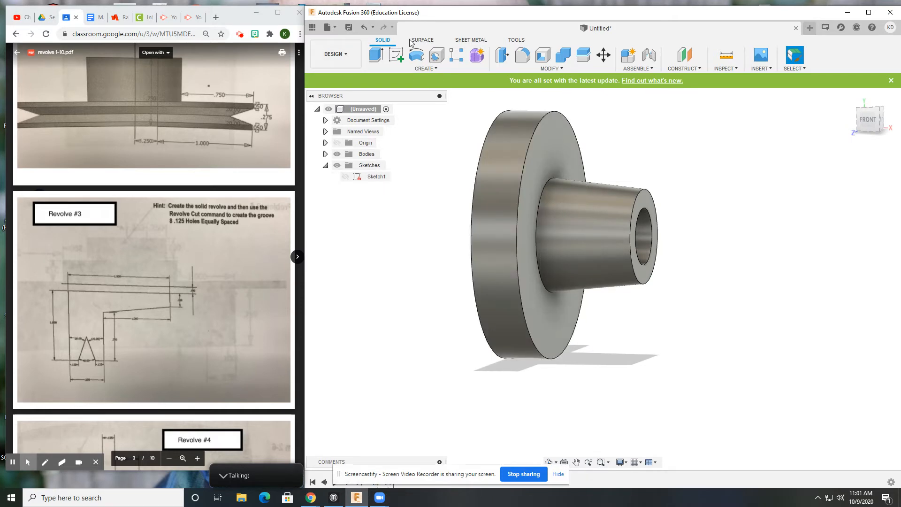
Start a new sketch on the front origin plane and hide the bodies.
click(396, 55)
shift+middle_drag(528, 283, 549, 224)
click(549, 226)
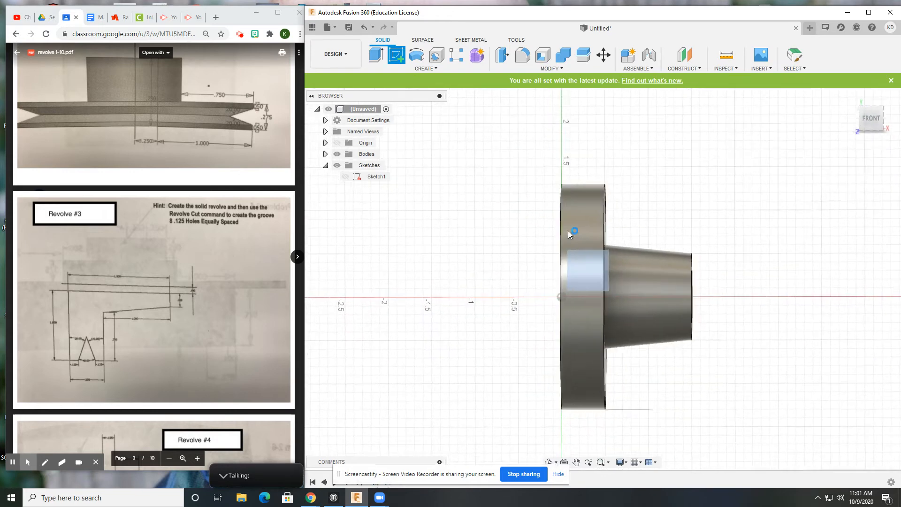
click(336, 154)
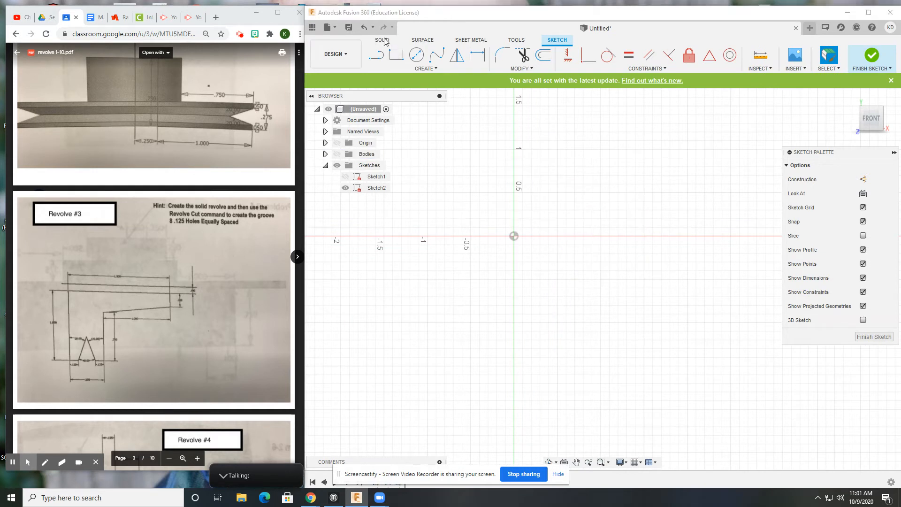
Show Sketch1 so its profile can be referenced in the new sketch.
click(346, 176)
middle_drag(581, 305, 554, 235)
scroll(557, 263, up, 3)
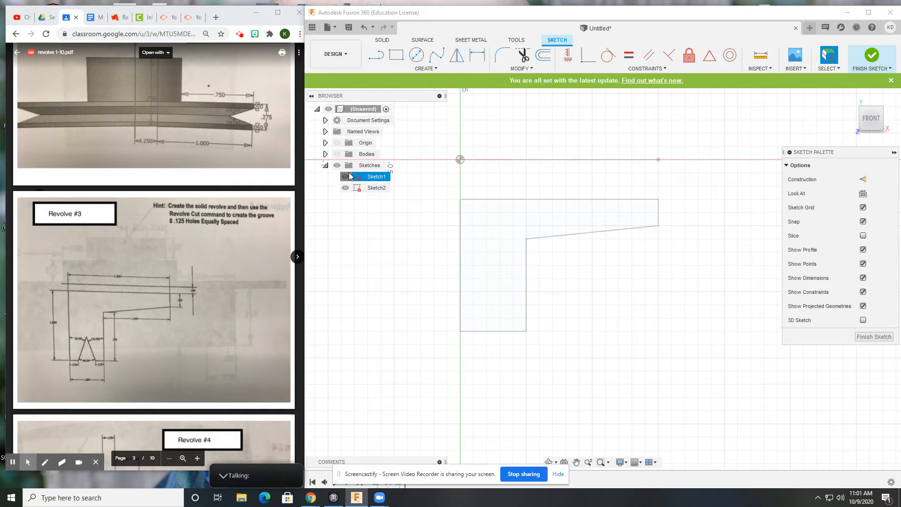
click(346, 177)
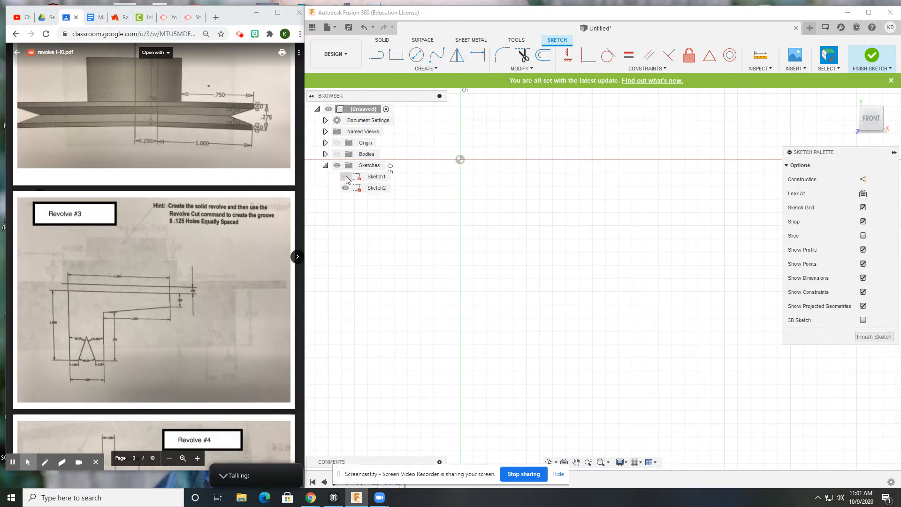
click(345, 177)
Project all six profile edges and the axis line from Sketch1 into the current sketch.
click(426, 68)
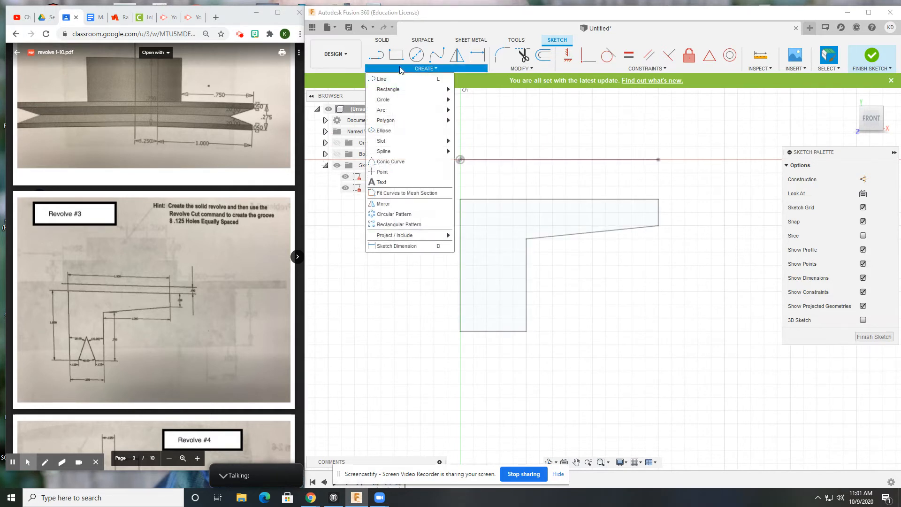
mouse_move(413, 235)
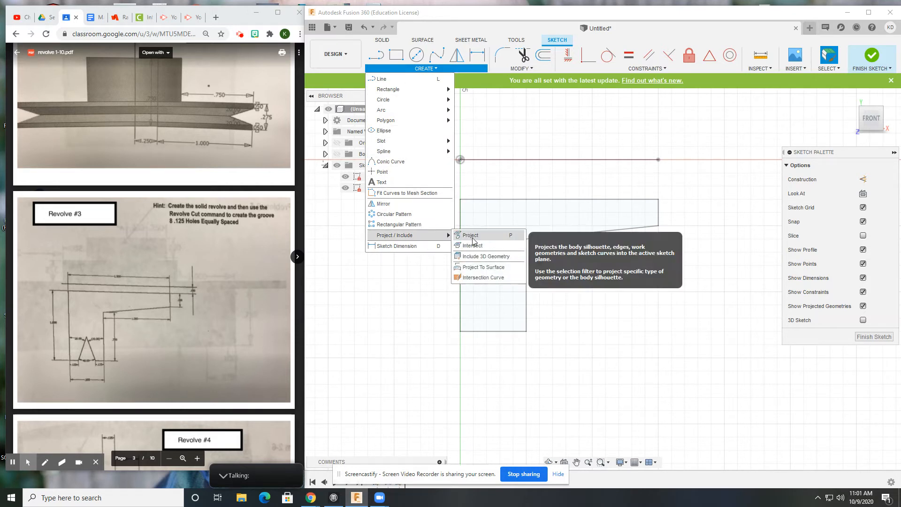
click(469, 235)
click(461, 288)
click(498, 332)
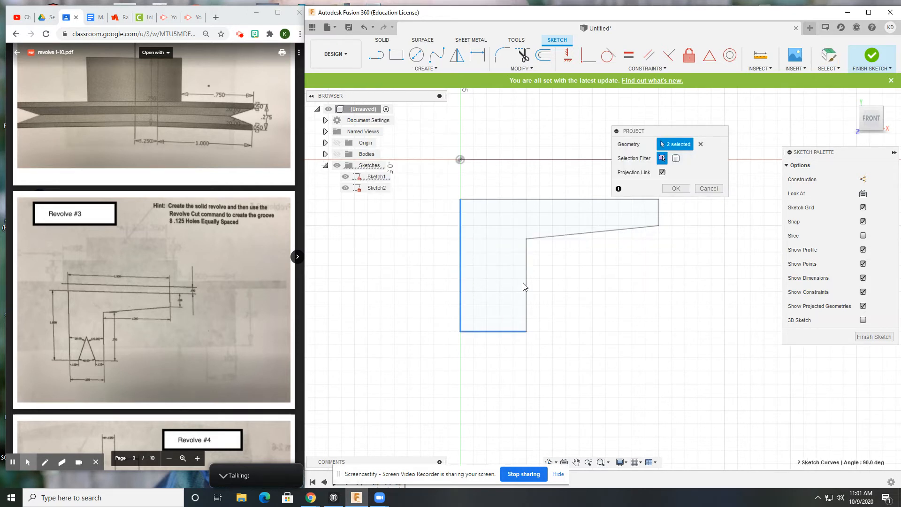
click(527, 283)
click(546, 238)
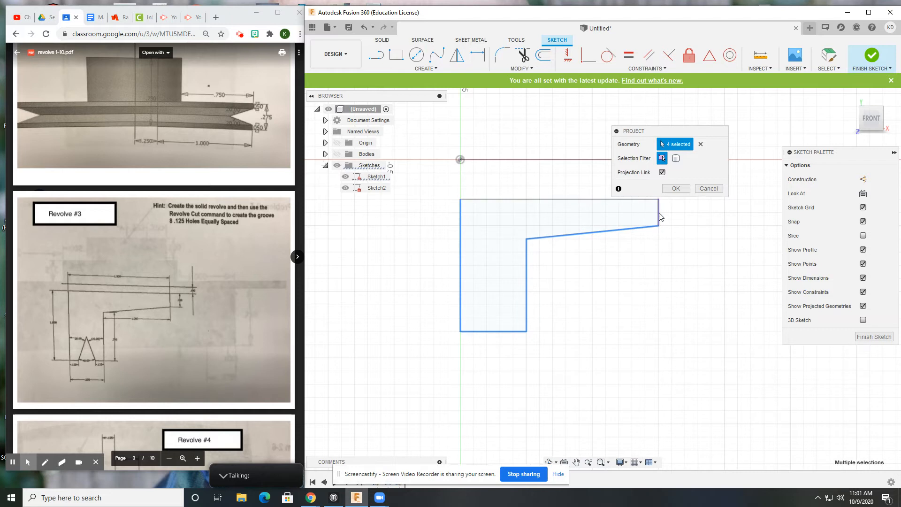
click(576, 205)
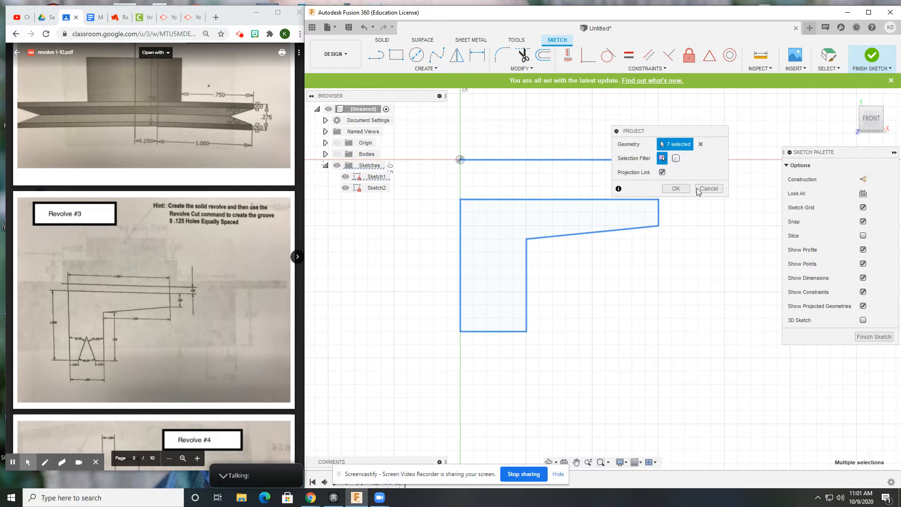
click(676, 188)
middle_drag(647, 236, 632, 273)
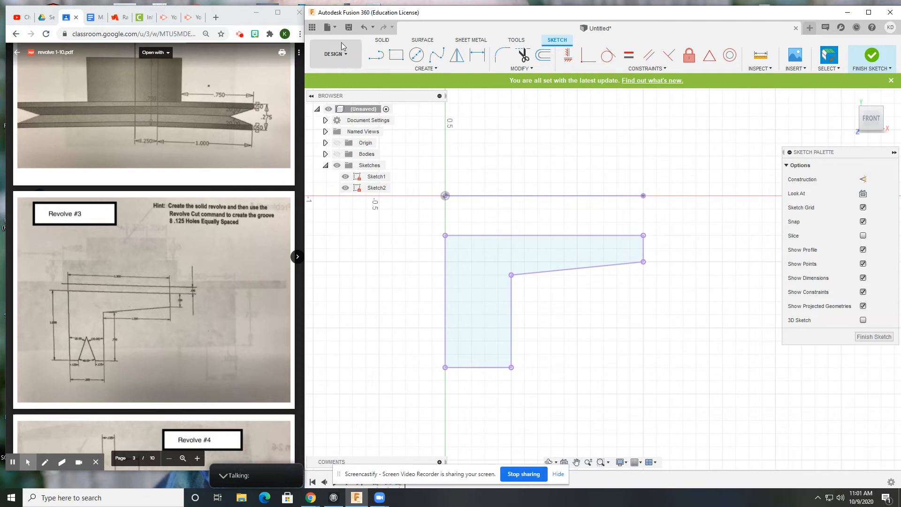
Draw two lines forming an inverted V groove, with both ends on the profile's bottom edge and the apex inside the profile.
click(376, 55)
click(462, 368)
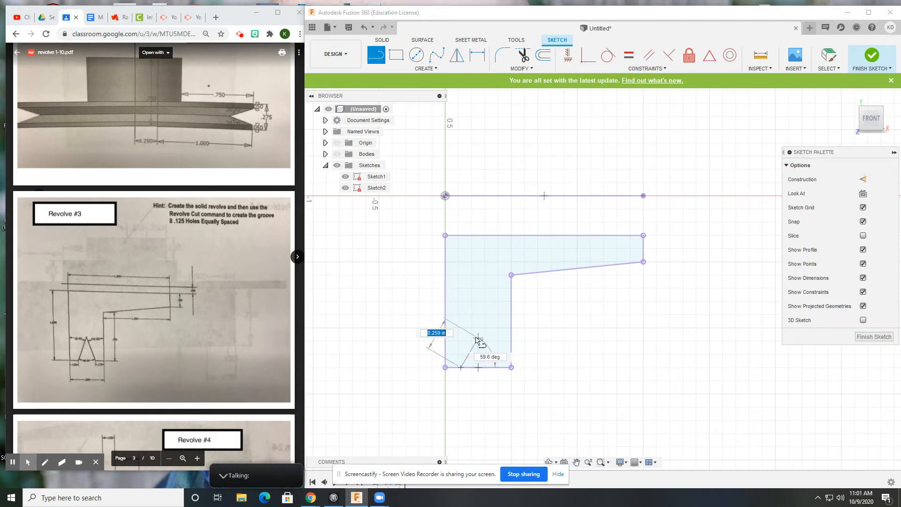
click(478, 325)
click(500, 368)
scroll(500, 367, up, 4)
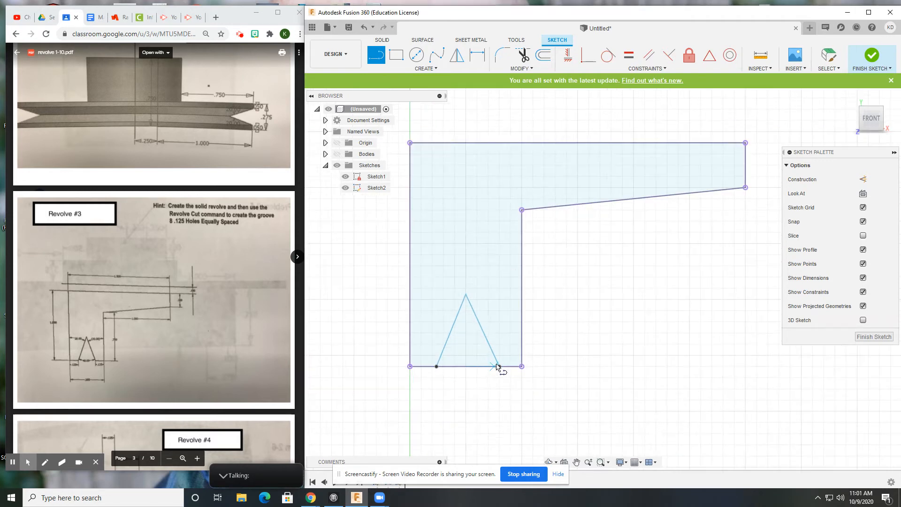
Dimension the angle between the groove's right line and the profile's inner vertical edge to 20 degrees.
click(474, 58)
click(483, 331)
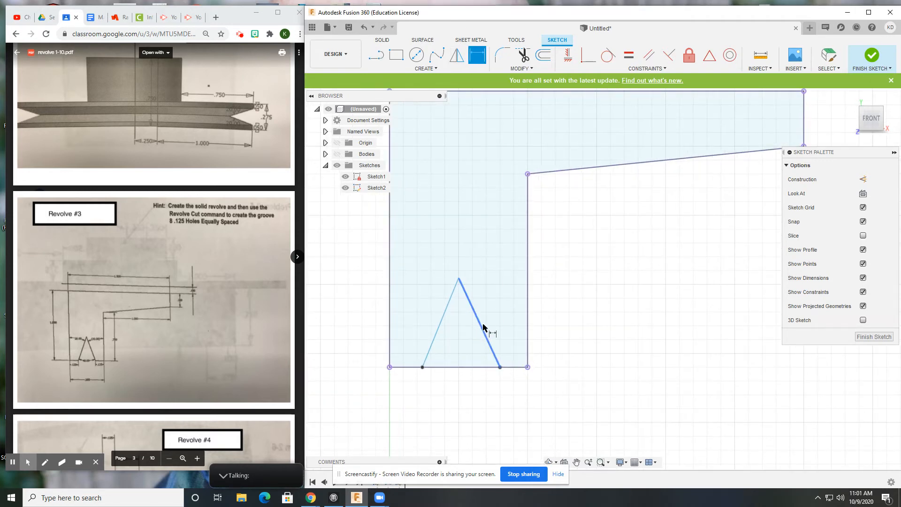
click(529, 311)
click(512, 300)
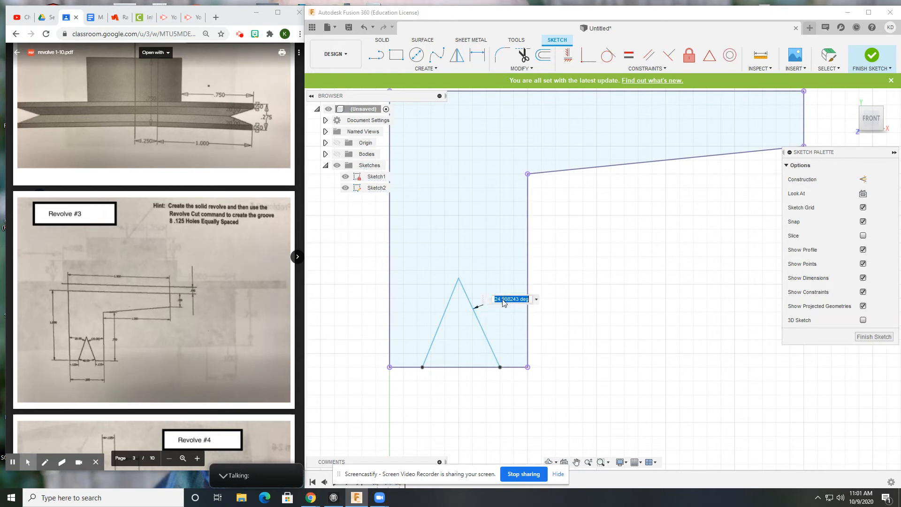
text(20)
key(Return)
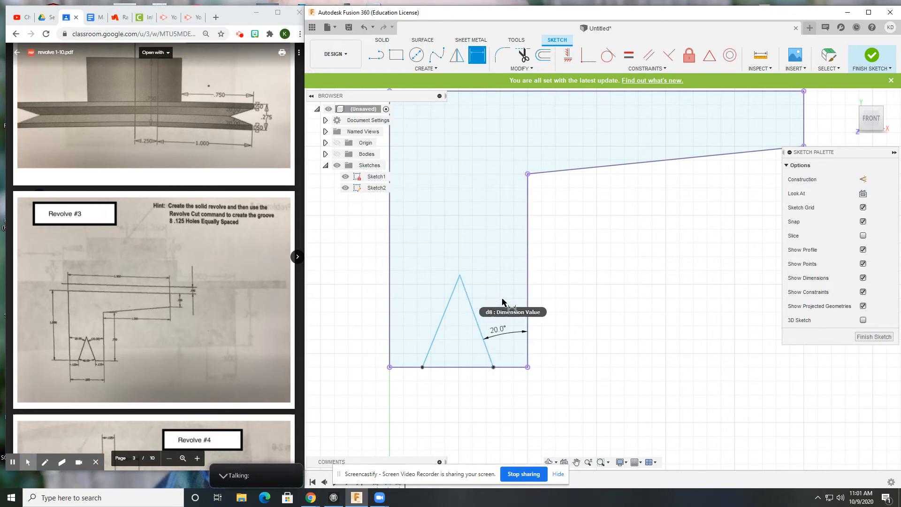
Dimension the angle between the groove's left line and the profile's left vertical edge to 20 degrees.
click(440, 323)
click(390, 322)
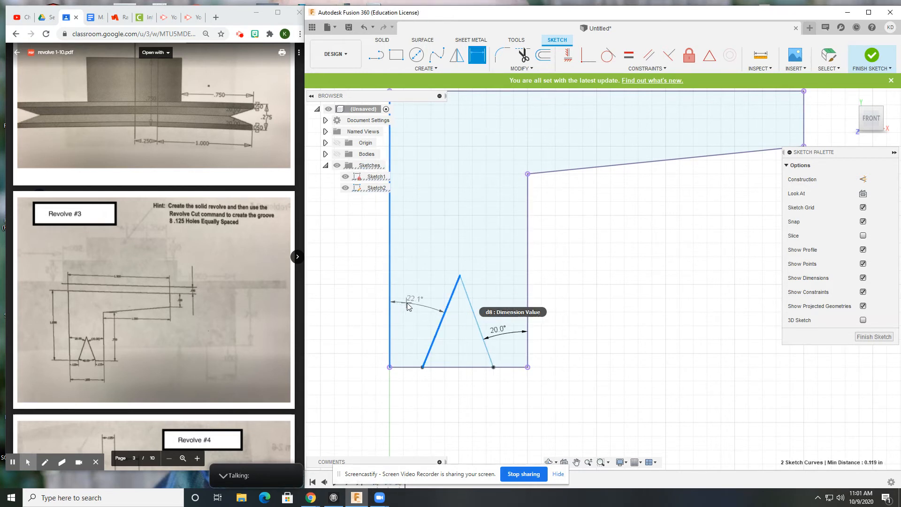
click(409, 304)
text(20)
key(Return)
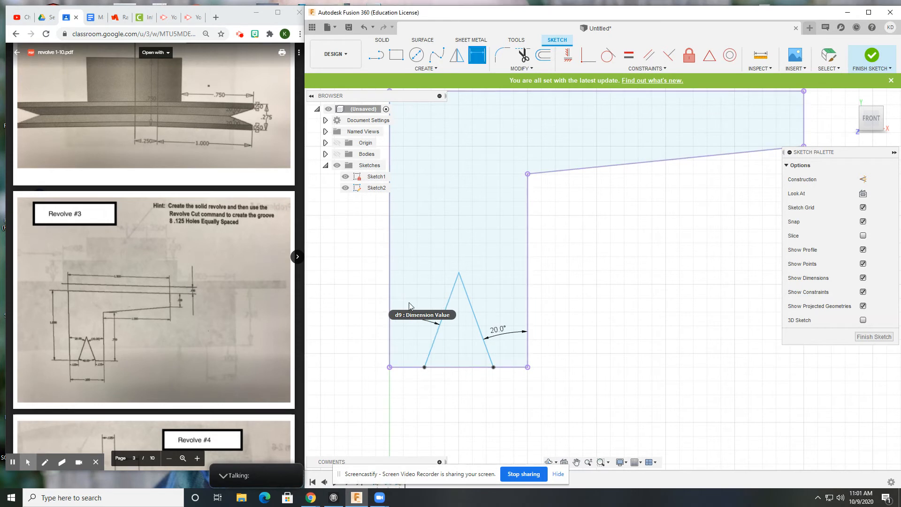
Add a driven angle dimension between the two groove lines.
scroll(465, 369, up, 2)
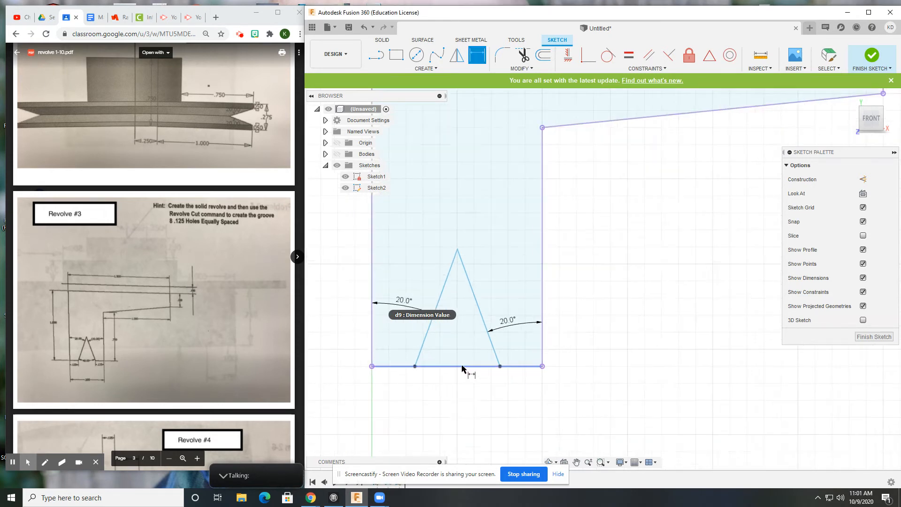
click(432, 332)
click(490, 338)
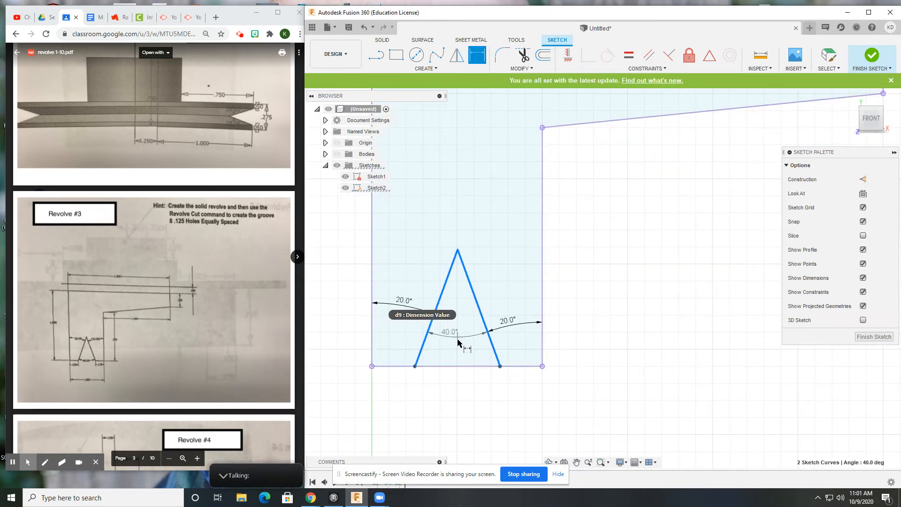
click(460, 344)
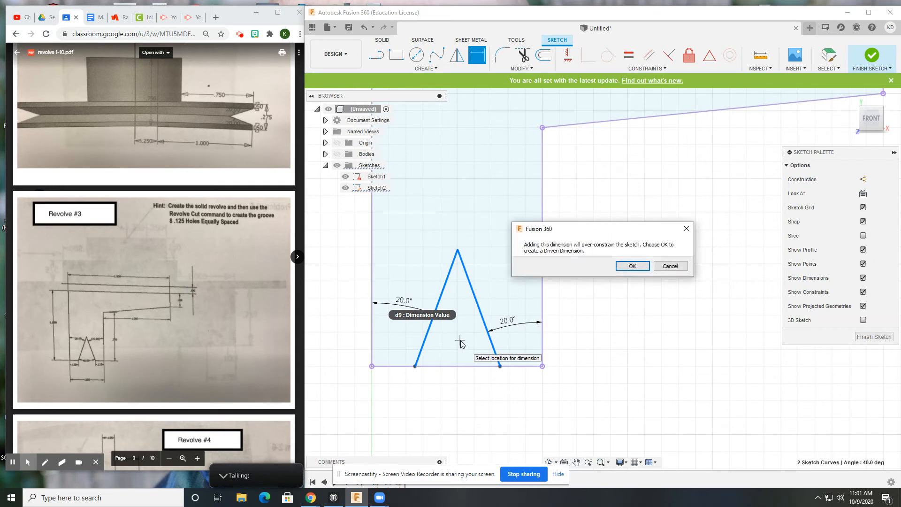
click(633, 266)
middle_drag(399, 372, 468, 280)
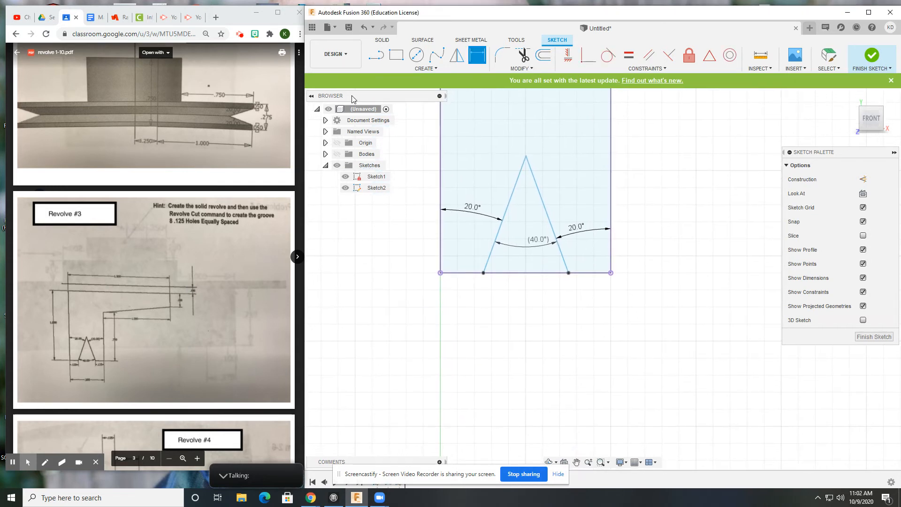
Try to draw a line from the profile's bottom-left corner to the groove's left end point.
click(376, 55)
click(440, 273)
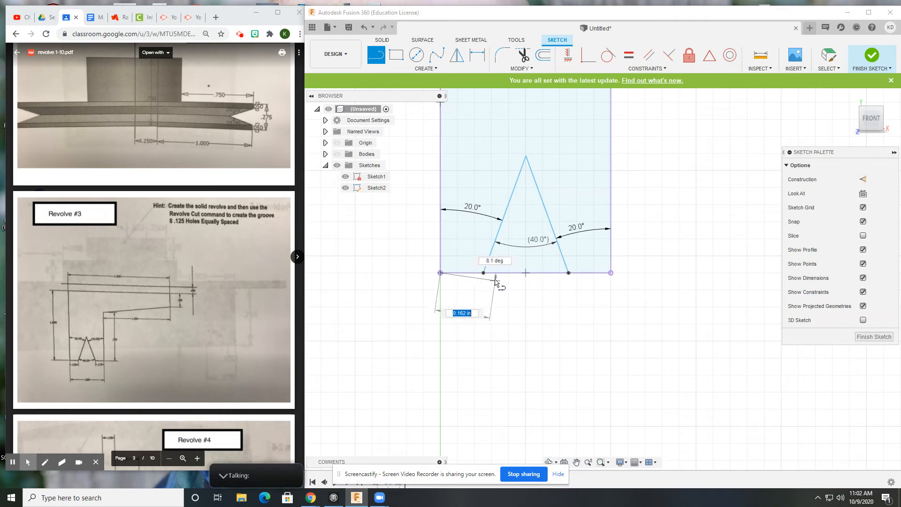
click(484, 273)
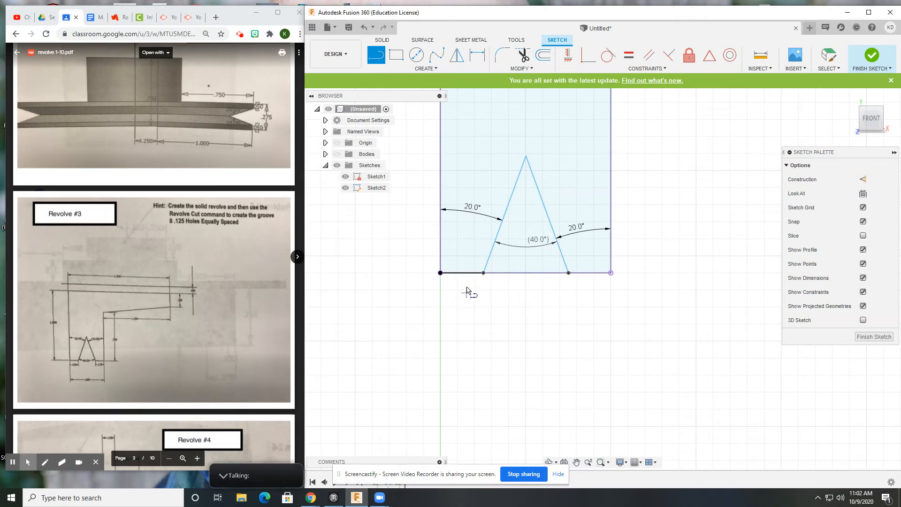
key(Escape)
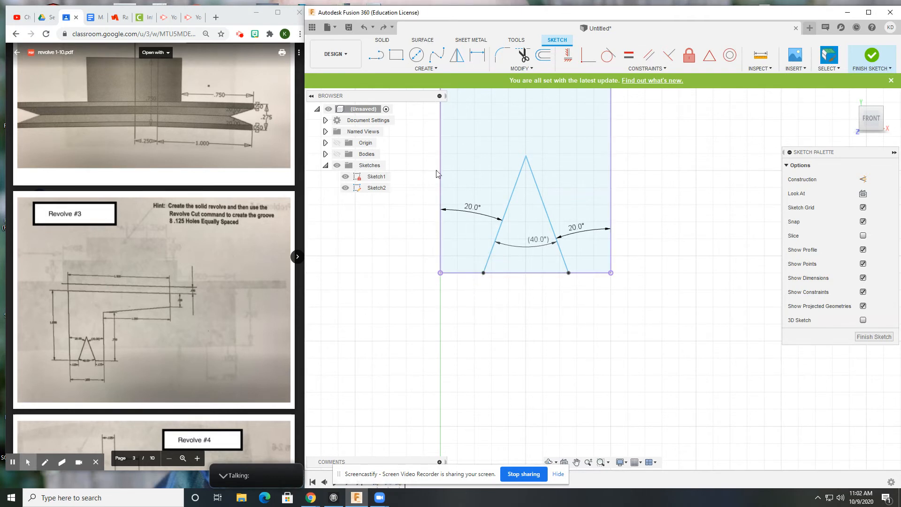
Dimension the distance from the profile's bottom-left corner to the groove's left end point to 0.125 in.
click(478, 55)
click(441, 273)
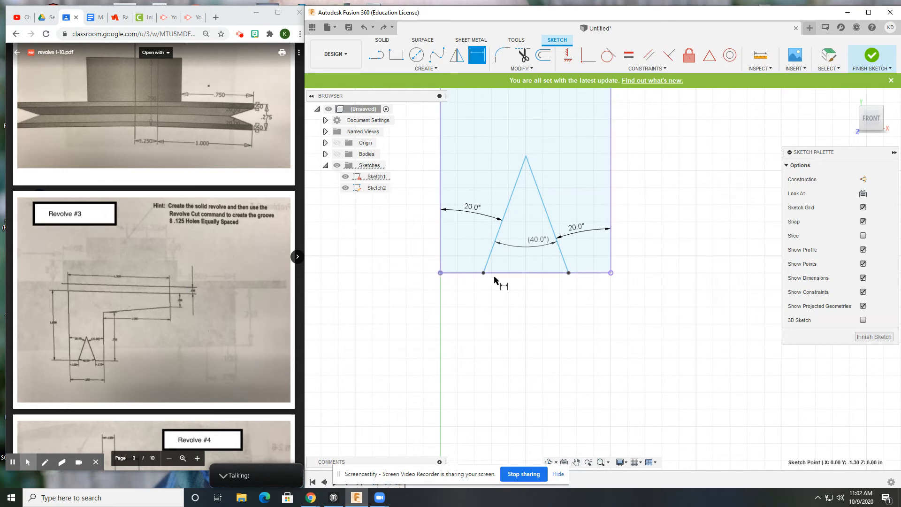
click(484, 273)
click(459, 295)
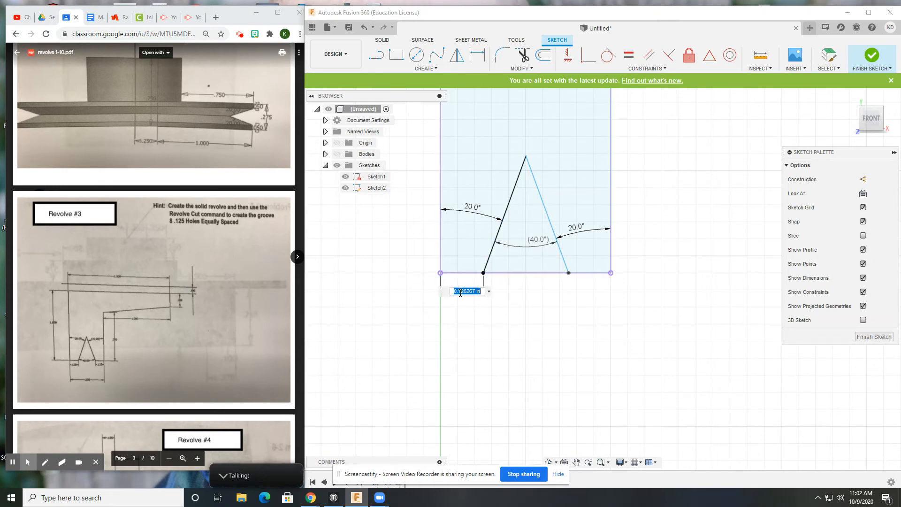
text(.125)
key(Return)
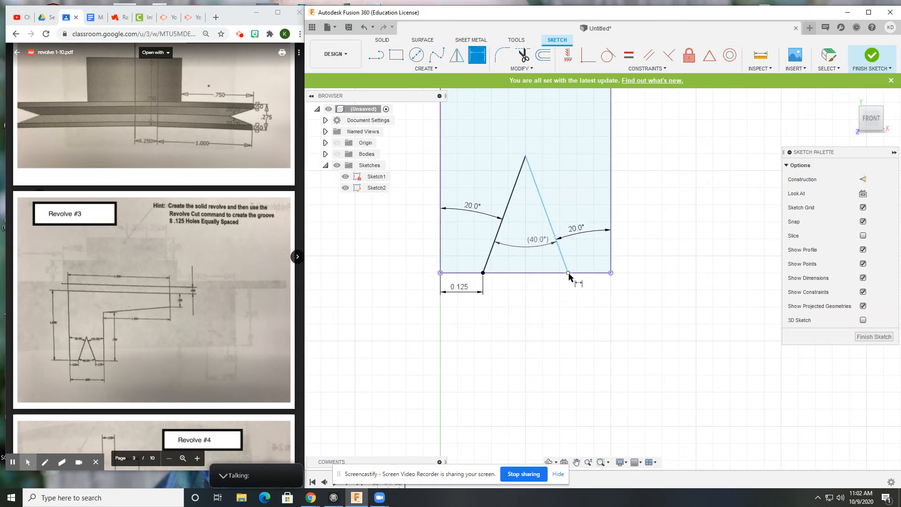
Dimension the distance from the groove's right end point to the profile's bottom-right corner to 0.125 in.
click(611, 273)
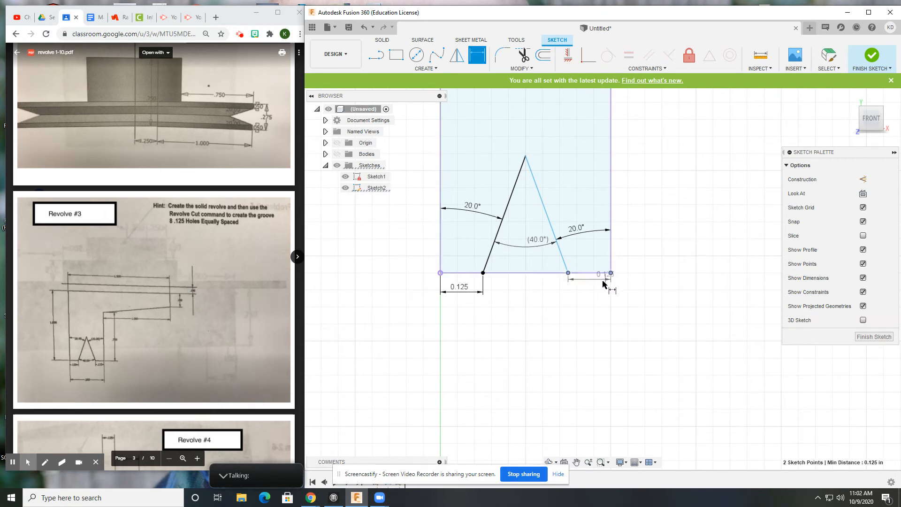
click(590, 290)
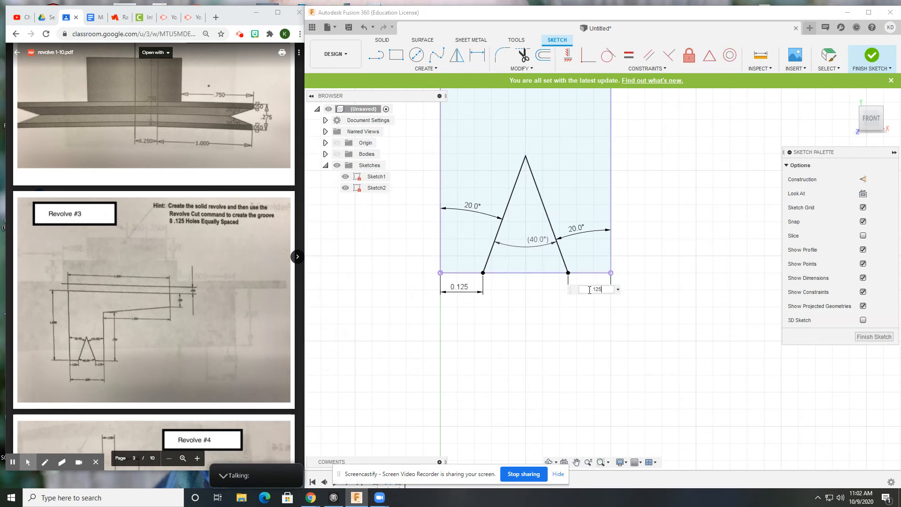
text(.125)
key(Return)
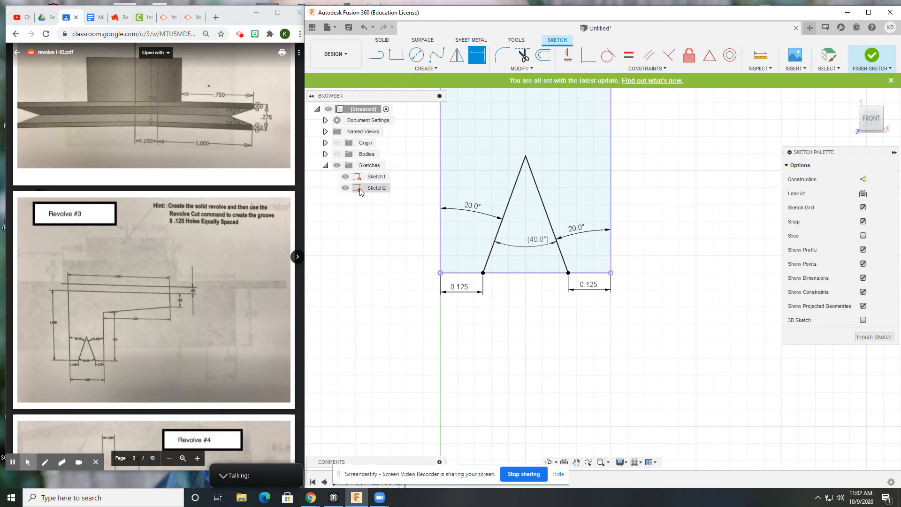
Revolve the triangular groove profile 360 degrees about the horizontal axis line as a cut, with the solid body made visible.
scroll(413, 306, down, 4)
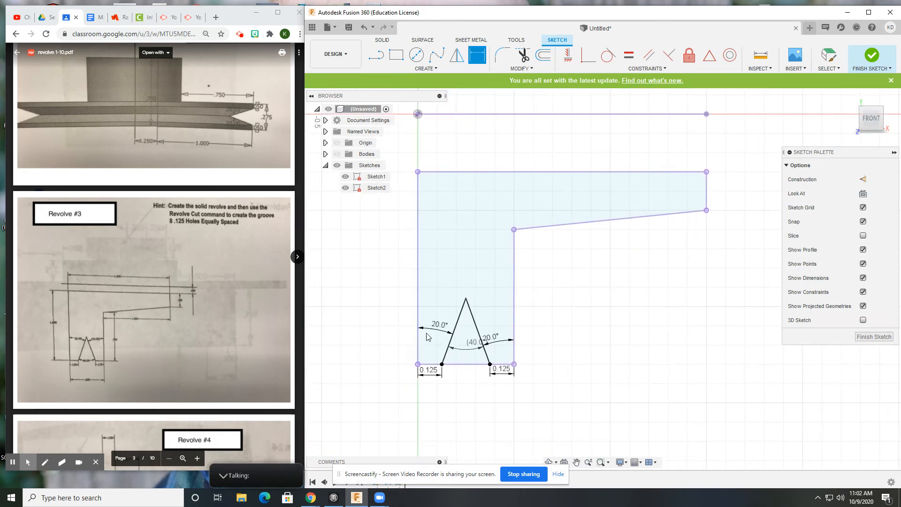
scroll(427, 337, down, 1)
click(384, 40)
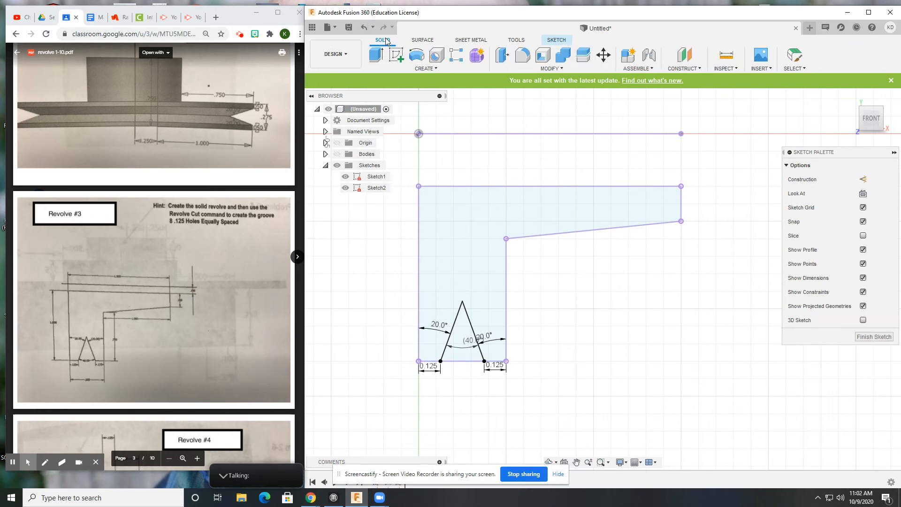
click(416, 55)
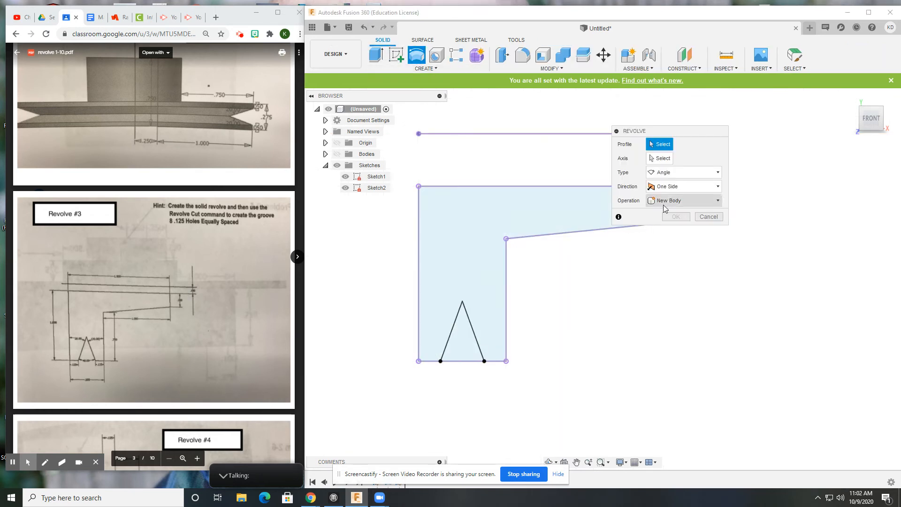
click(716, 202)
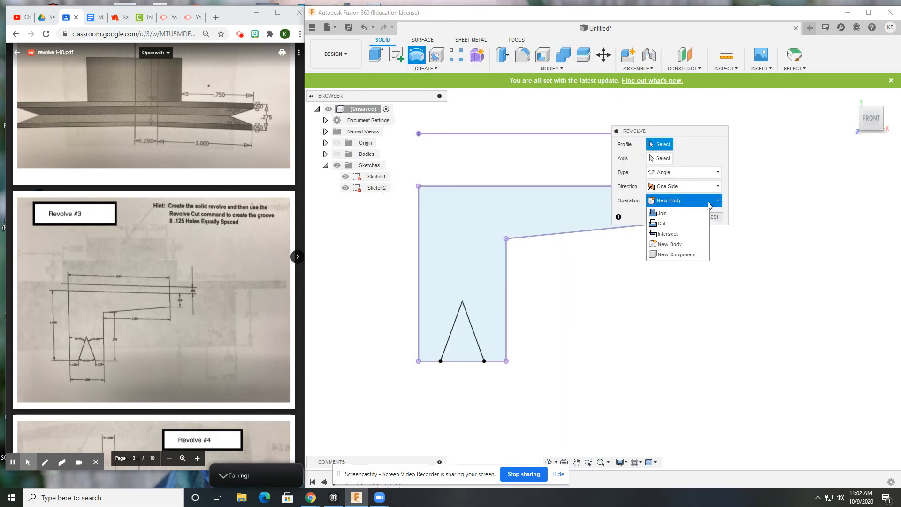
click(663, 224)
click(460, 340)
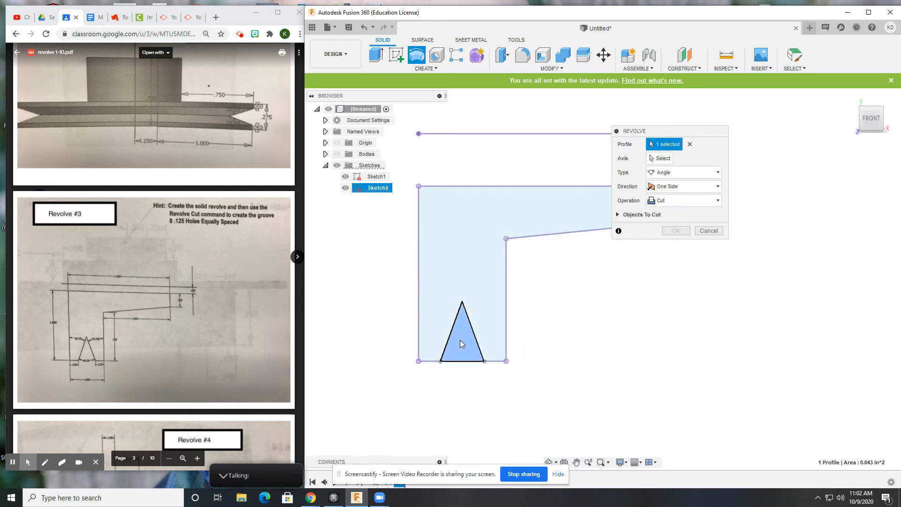
click(488, 135)
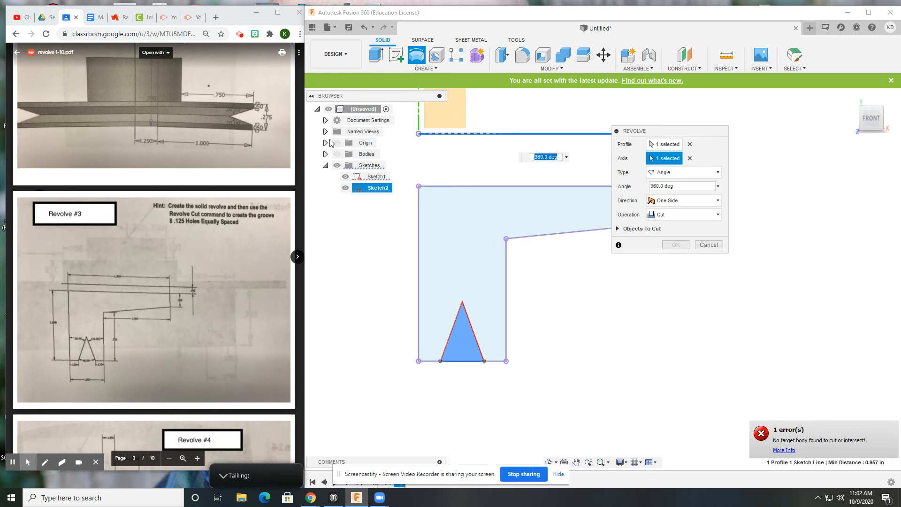
click(337, 154)
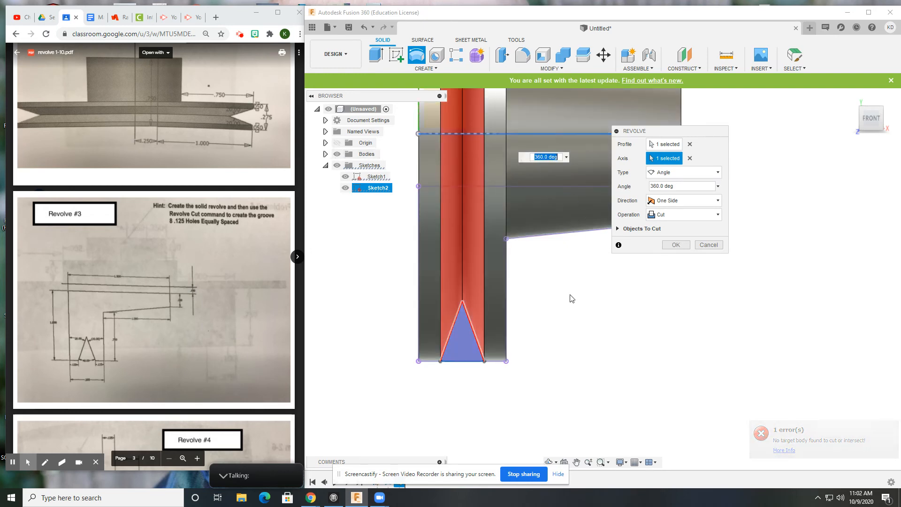
shift+middle_drag(572, 299, 607, 358)
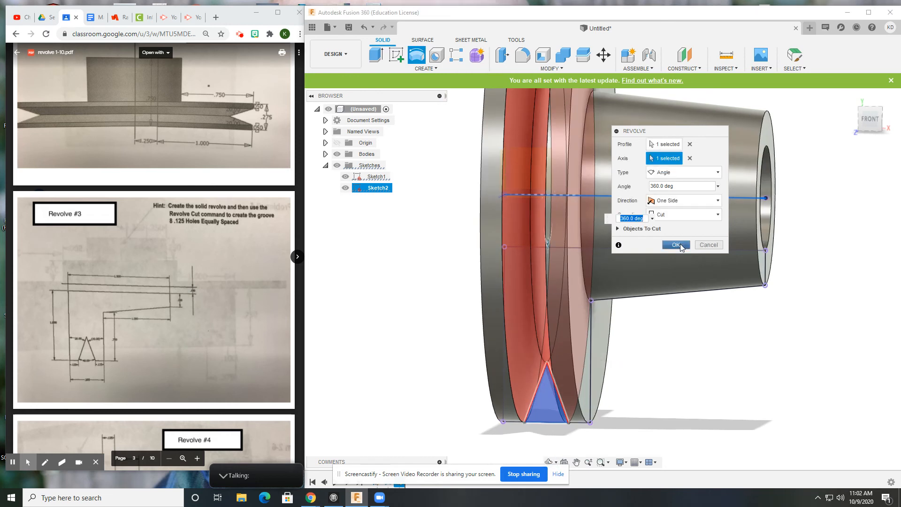
click(676, 245)
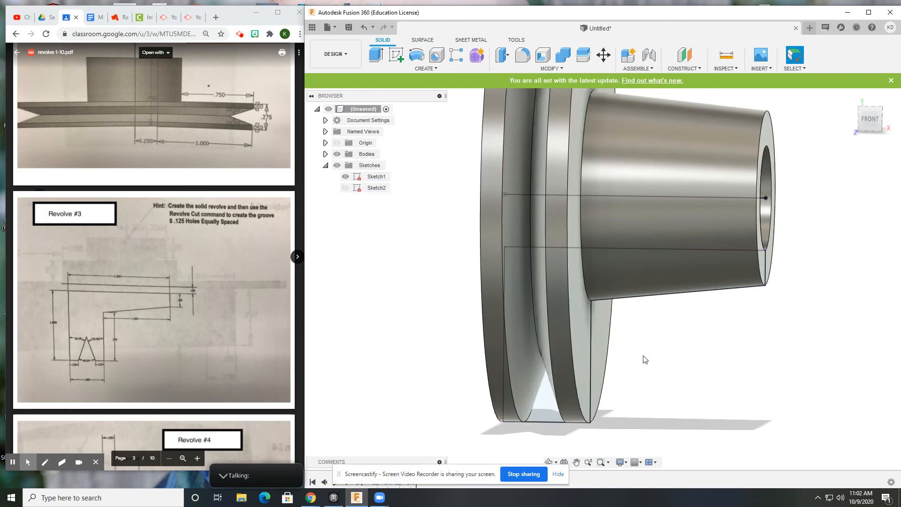
Hide the base profile sketch and inspect the grooved part from the home and back views.
shift+middle_drag(645, 359, 638, 359)
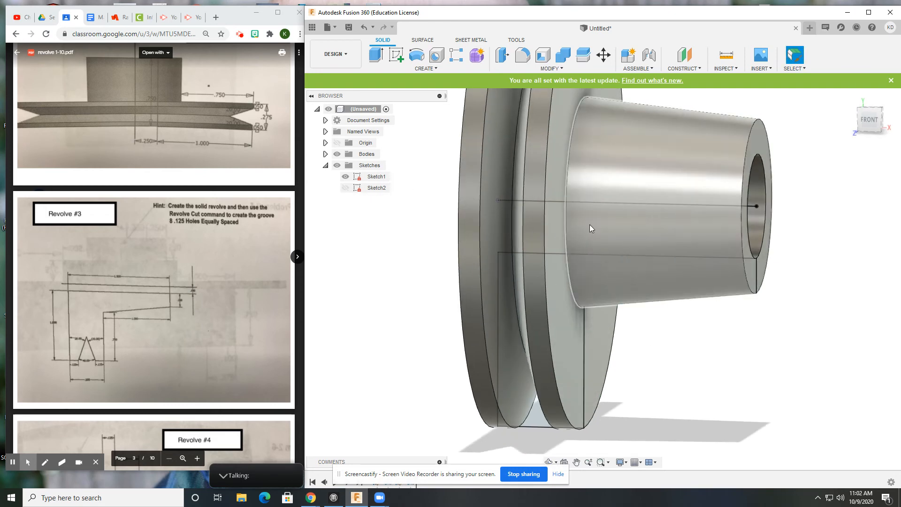
click(346, 176)
click(850, 97)
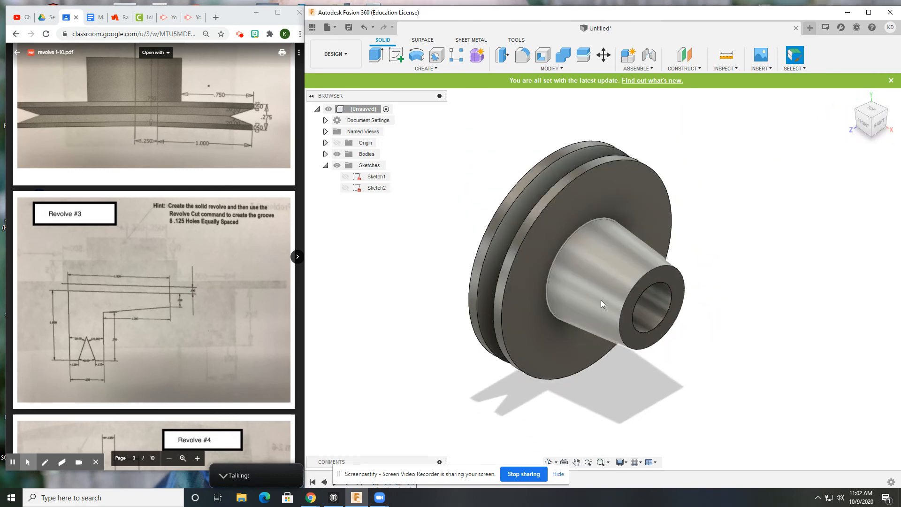
shift+middle_drag(675, 346, 759, 249)
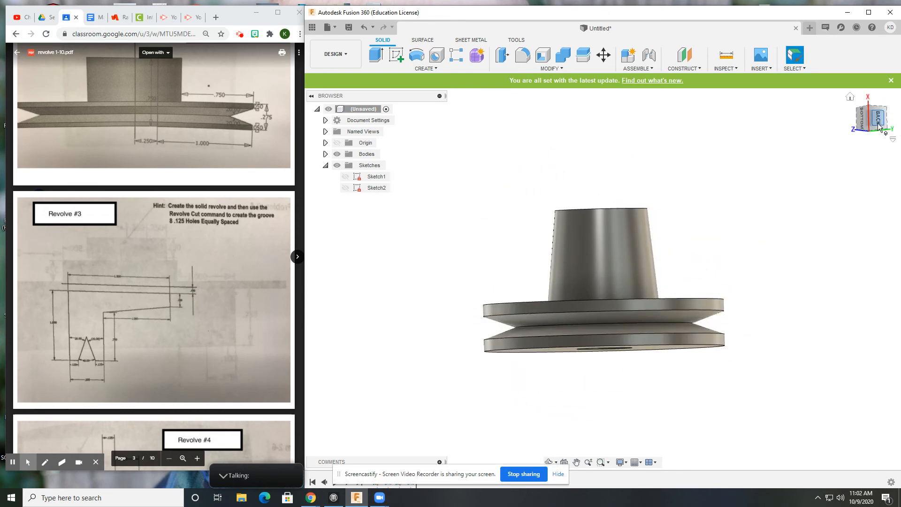
click(879, 126)
scroll(162, 199, up, 3)
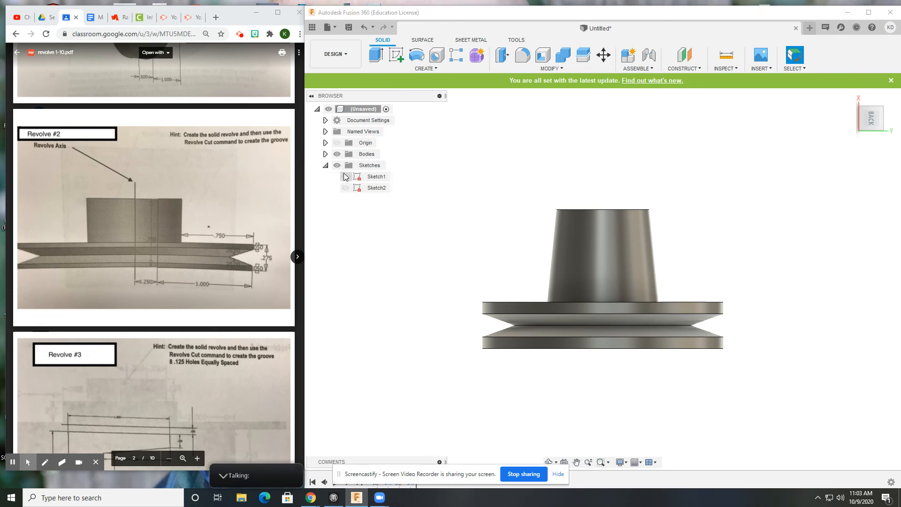
Show the base profile sketch and toggle the bodies' visibility to compare the profile and axis with the revolved solid.
click(346, 177)
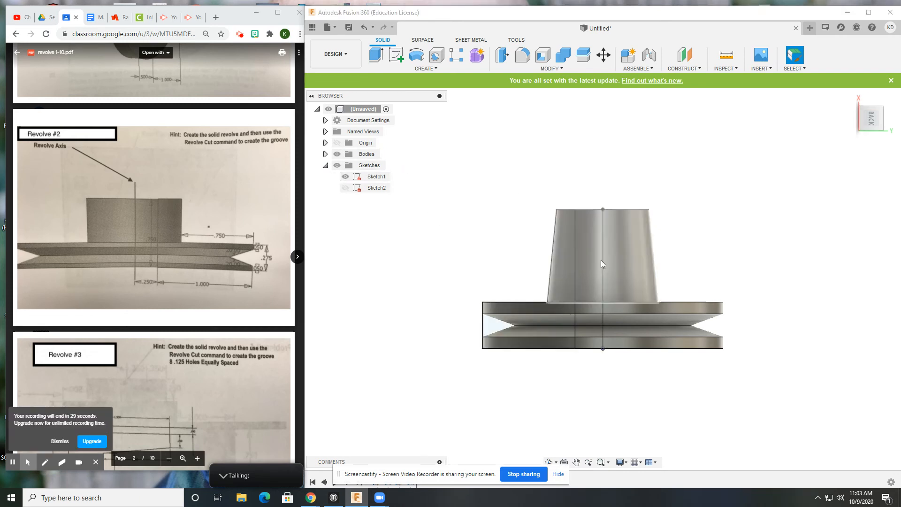
mouse_move(587, 230)
shift+middle_down()
mouse_move(698, 258)
mouse_move(792, 258)
mouse_move(700, 258)
mouse_move(749, 263)
shift+middle_up()
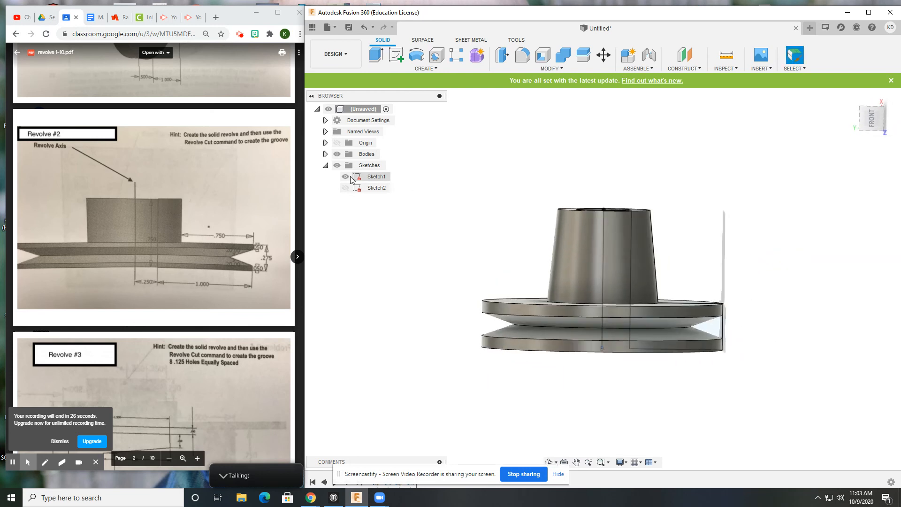
click(337, 154)
scroll(562, 312, down, 1)
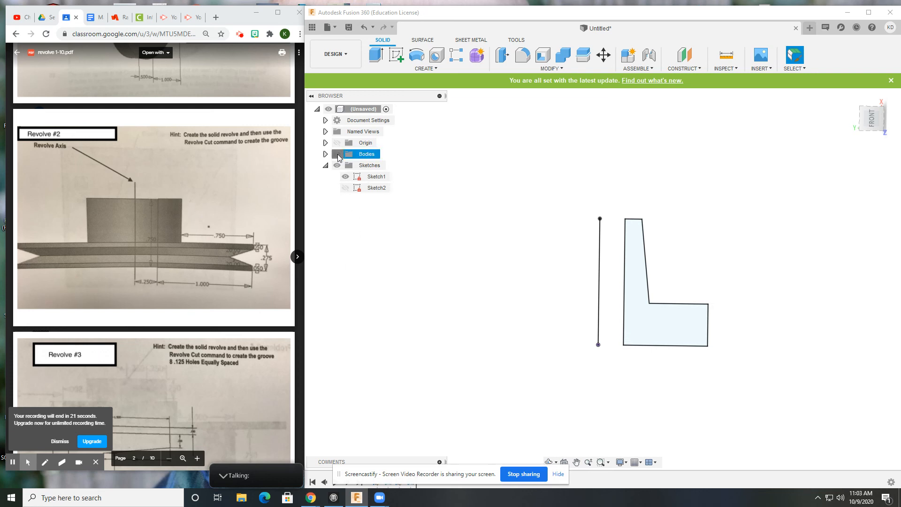
click(337, 155)
click(338, 155)
click(338, 154)
click(337, 154)
click(338, 155)
click(337, 154)
click(337, 154)
mouse_move(365, 493)
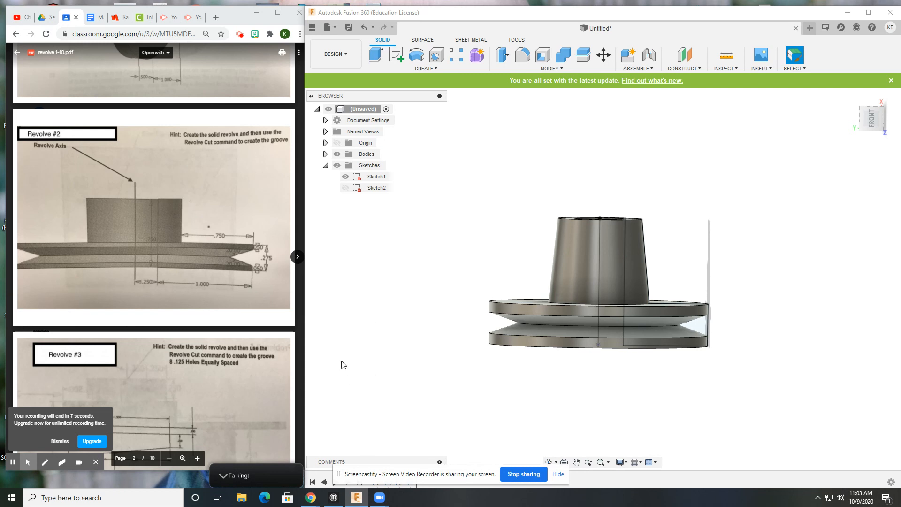
scroll(119, 341, down, 4)
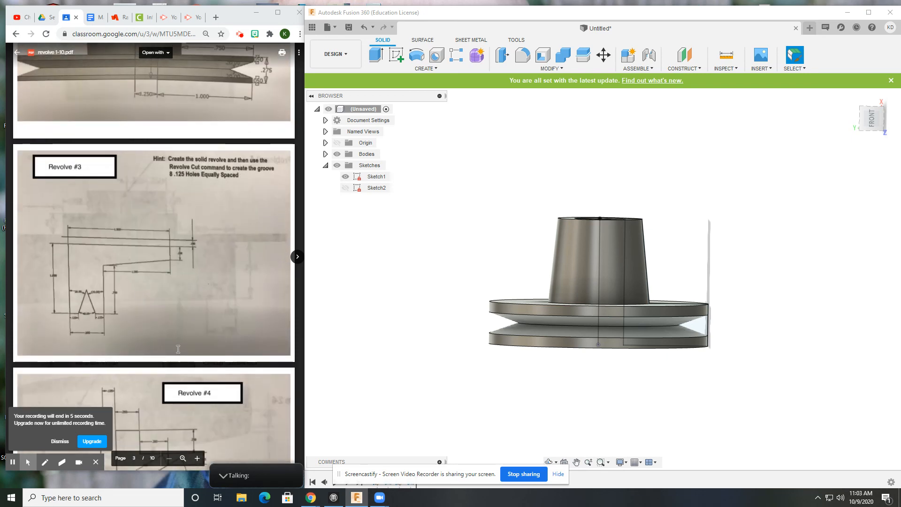
click(60, 442)
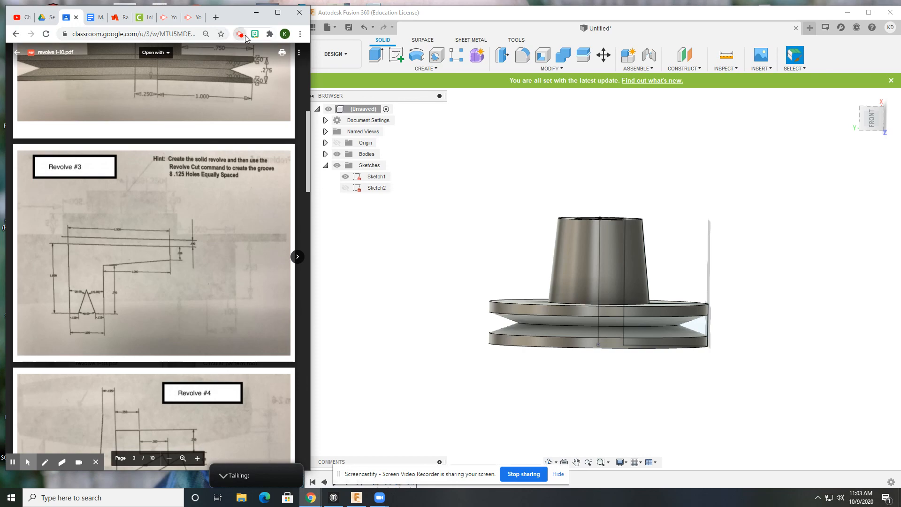